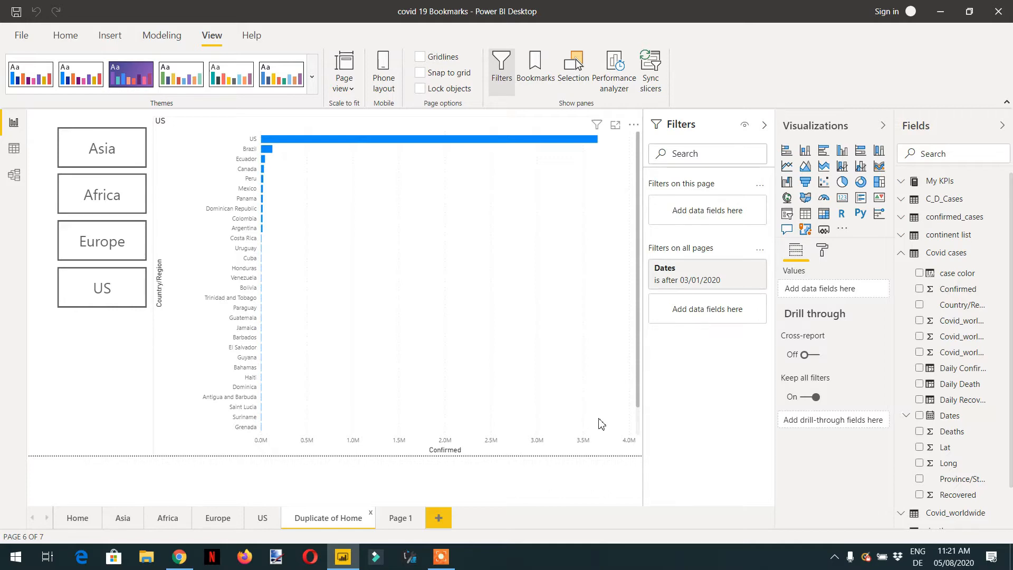
# Step: Show the Covid cases table data and look through its columns from Province/State onward
pyautogui.click(15, 150)
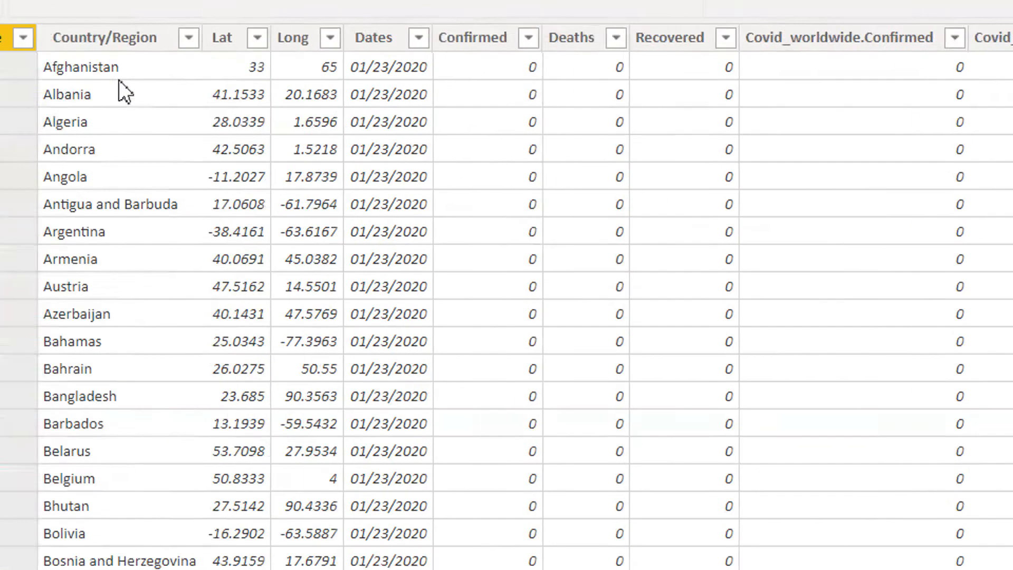
pyautogui.click(137, 90)
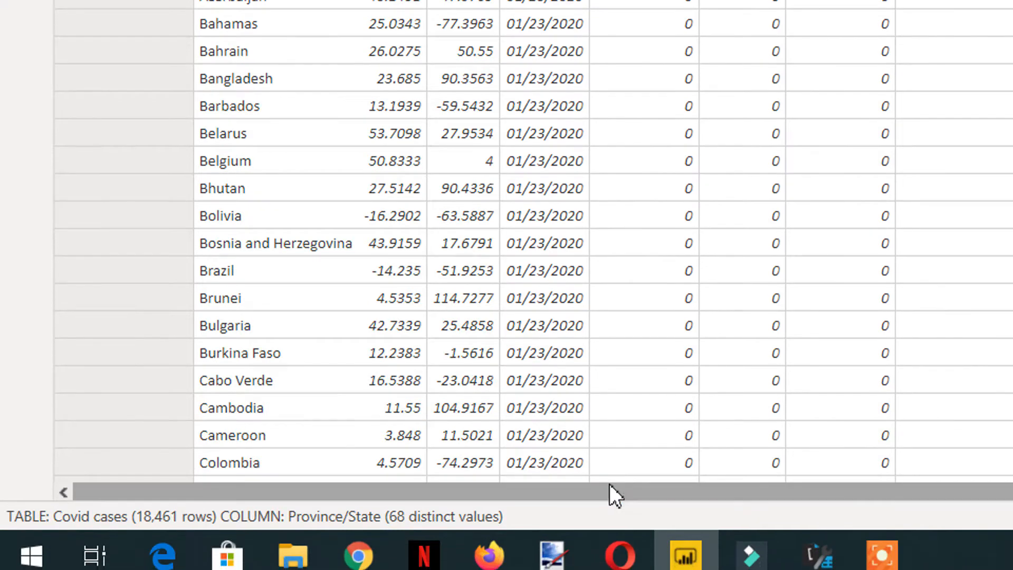
pyautogui.moveTo(609, 484); pyautogui.dragTo(960, 542)
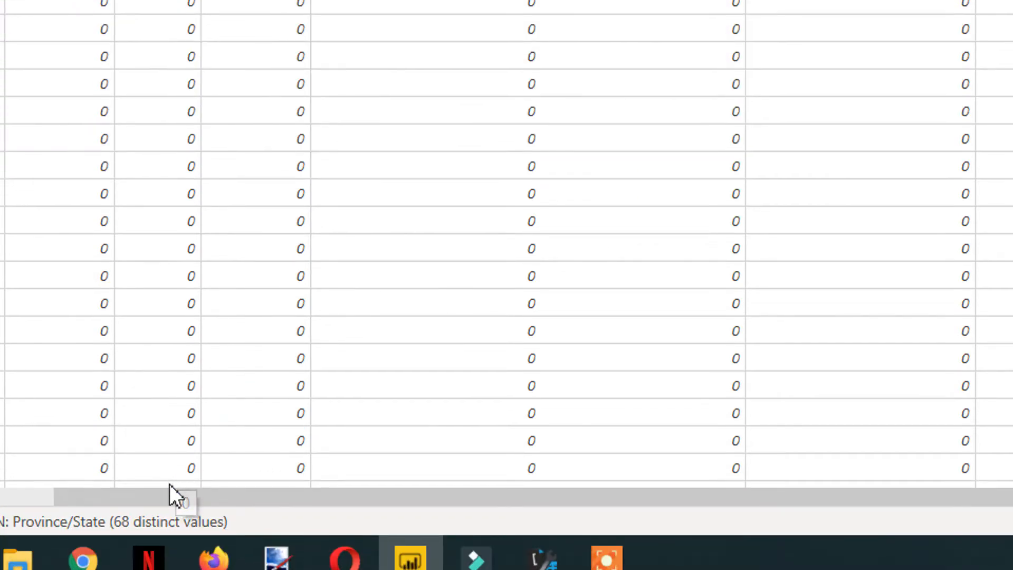
pyautogui.moveTo(122, 480); pyautogui.dragTo(80, 451)
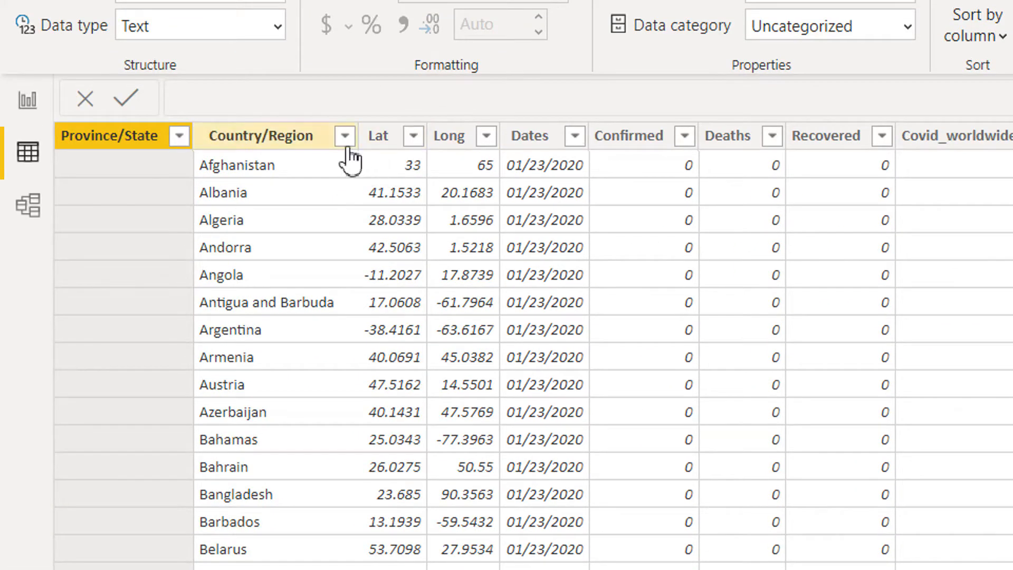
# Step: Filter the Country/Region column of the Covid cases table to India
pyautogui.click(346, 140)
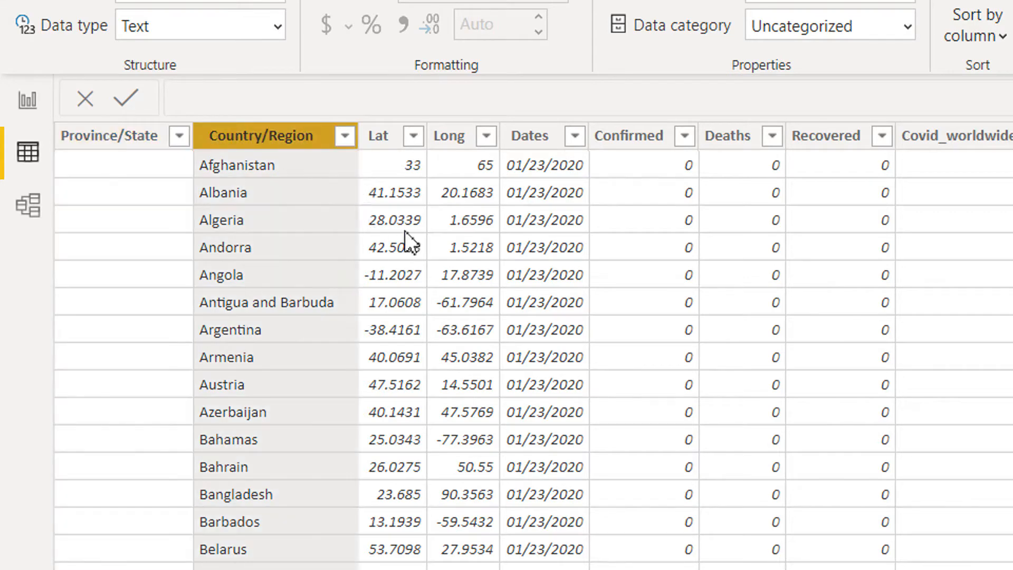
pyautogui.click(499, 122)
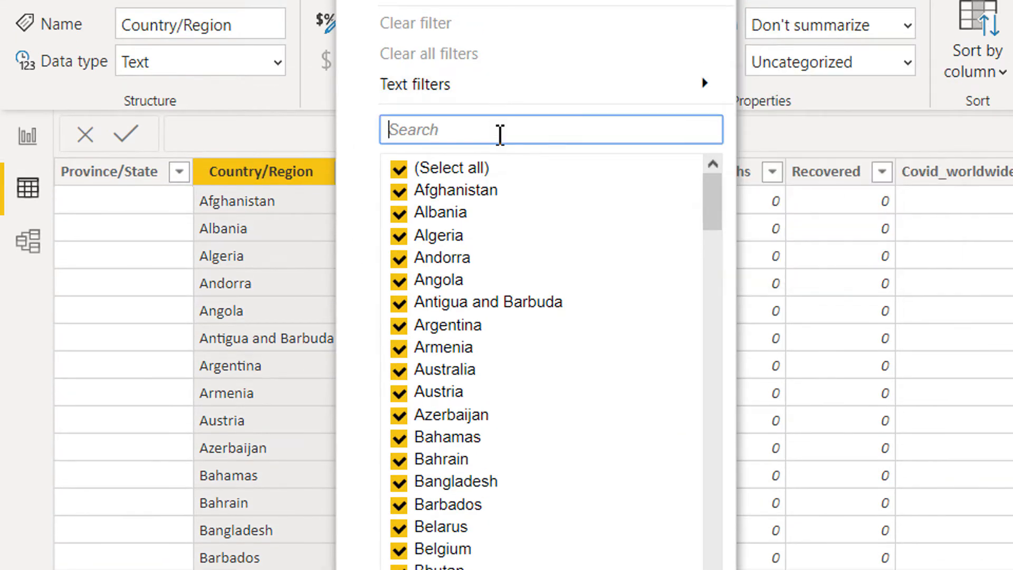
pyautogui.write('india')
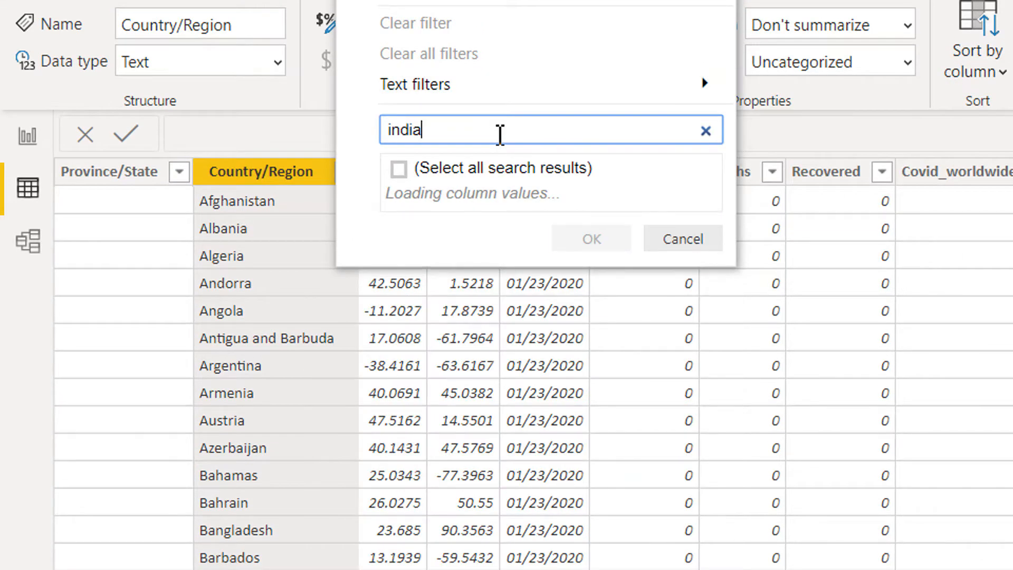
pyautogui.click(580, 235)
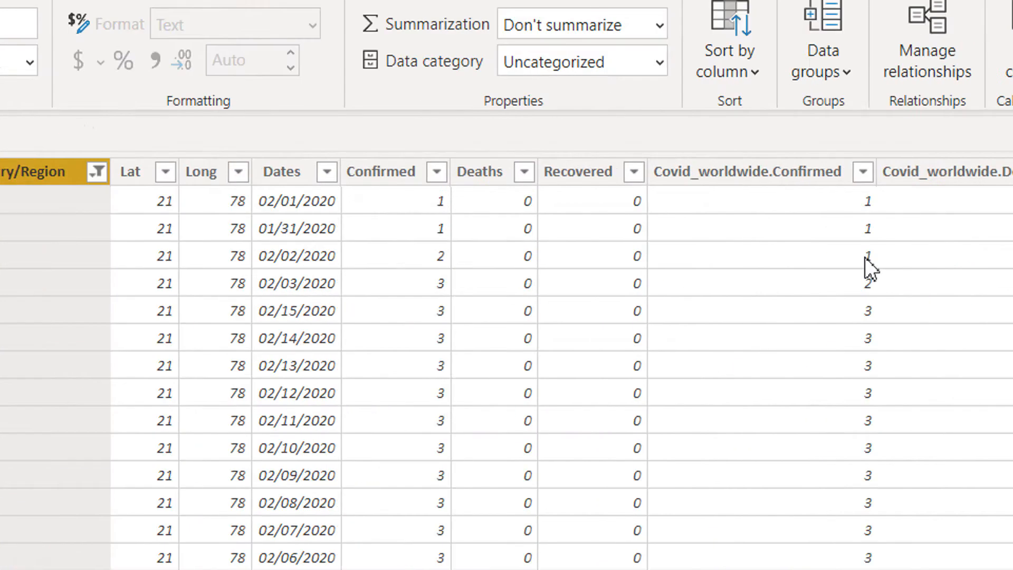
# Step: Examine the distinct values in the Deaths column and how they progress by date in the India rows
pyautogui.click(519, 172)
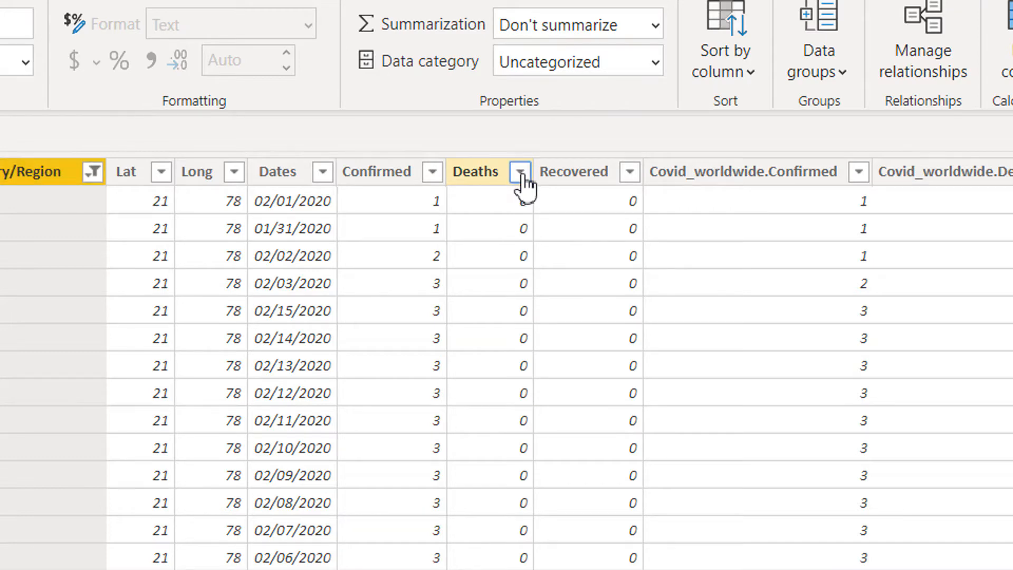
pyautogui.scroll(-1, 659, 376)
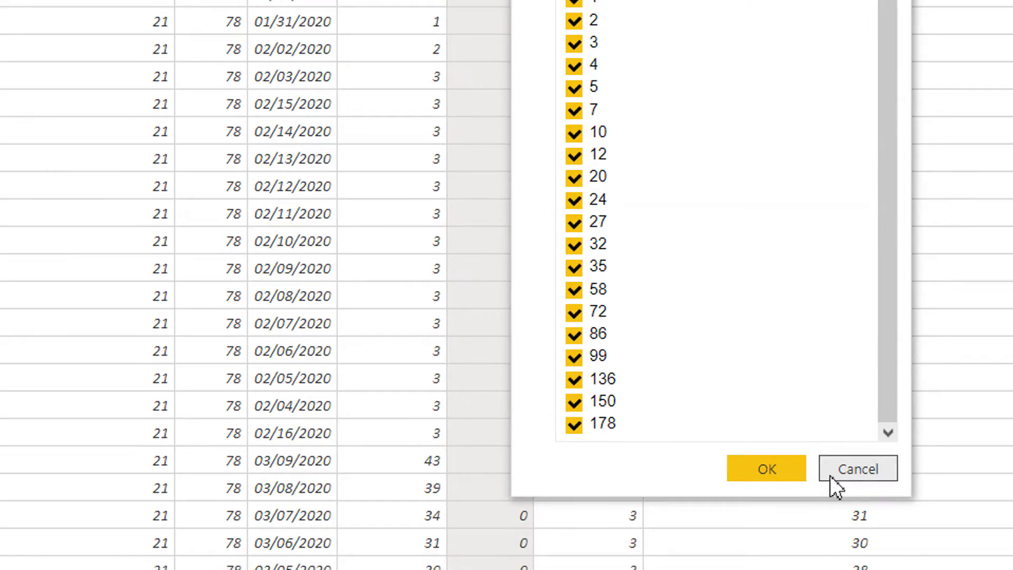
pyautogui.click(831, 481)
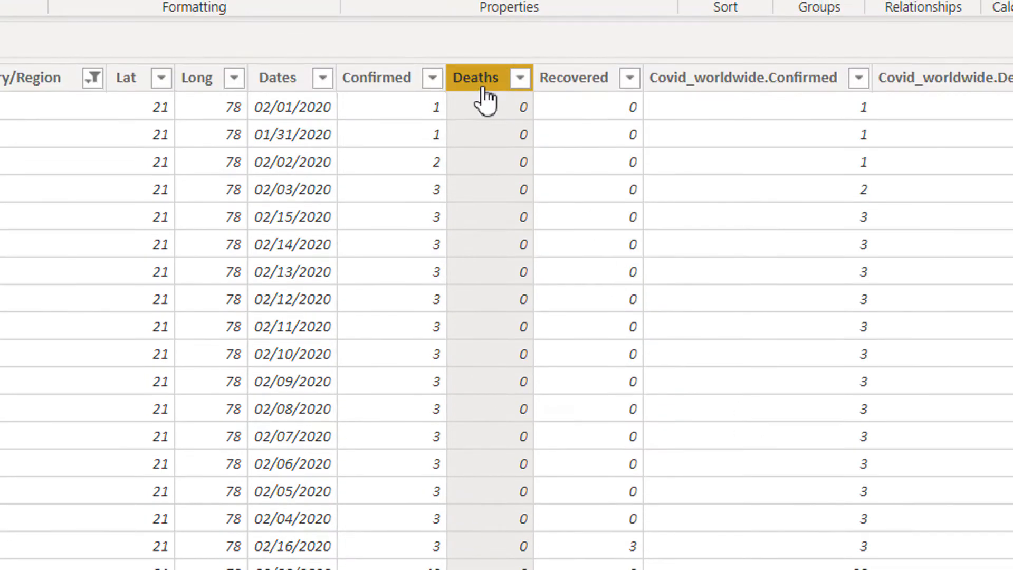
pyautogui.scroll(-7, 483, 16)
pyautogui.scroll(-7, 482, 132)
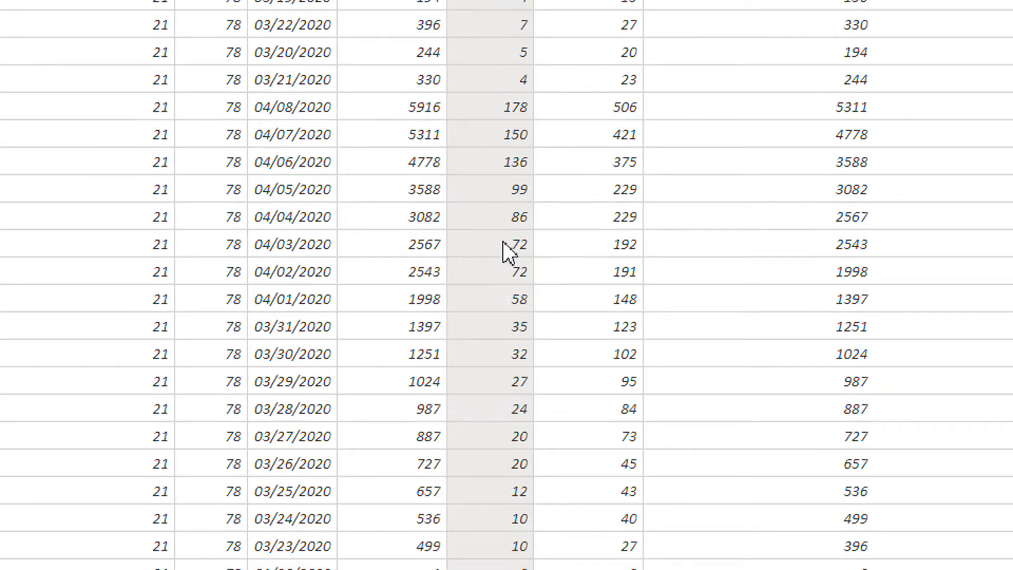
pyautogui.scroll(3, 502, 242)
pyautogui.scroll(15, 503, 242)
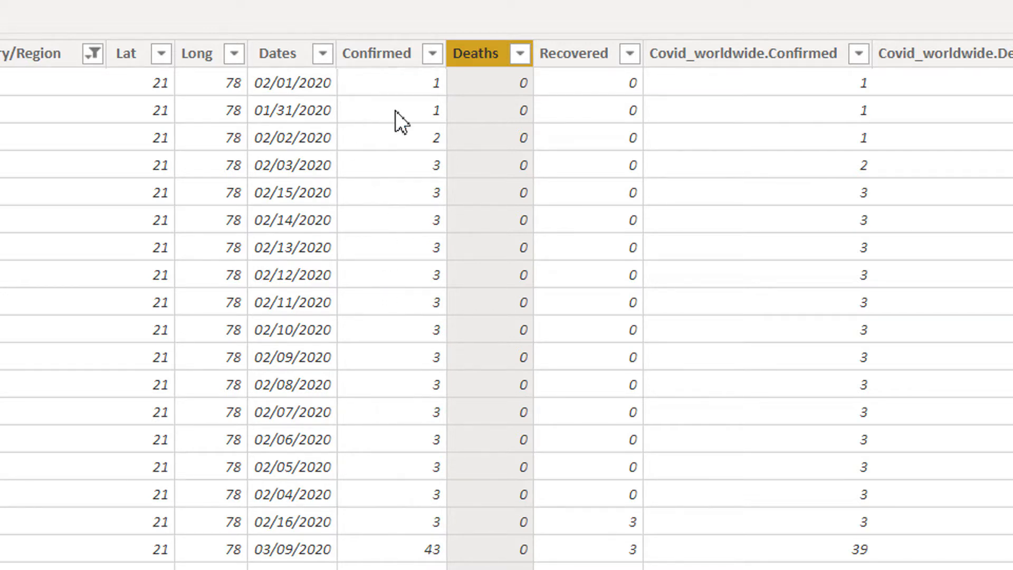
pyautogui.click(520, 79)
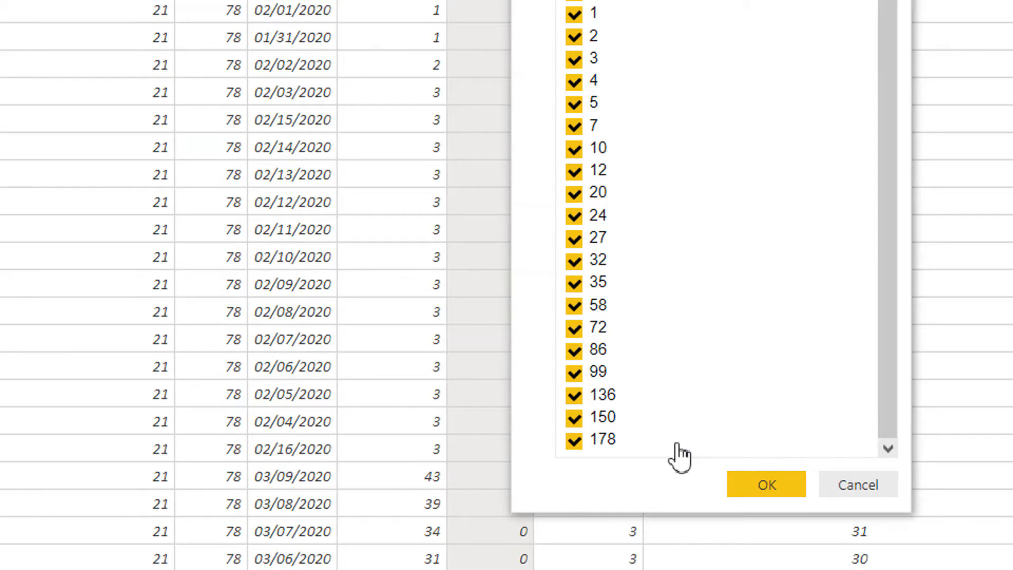
pyautogui.click(842, 491)
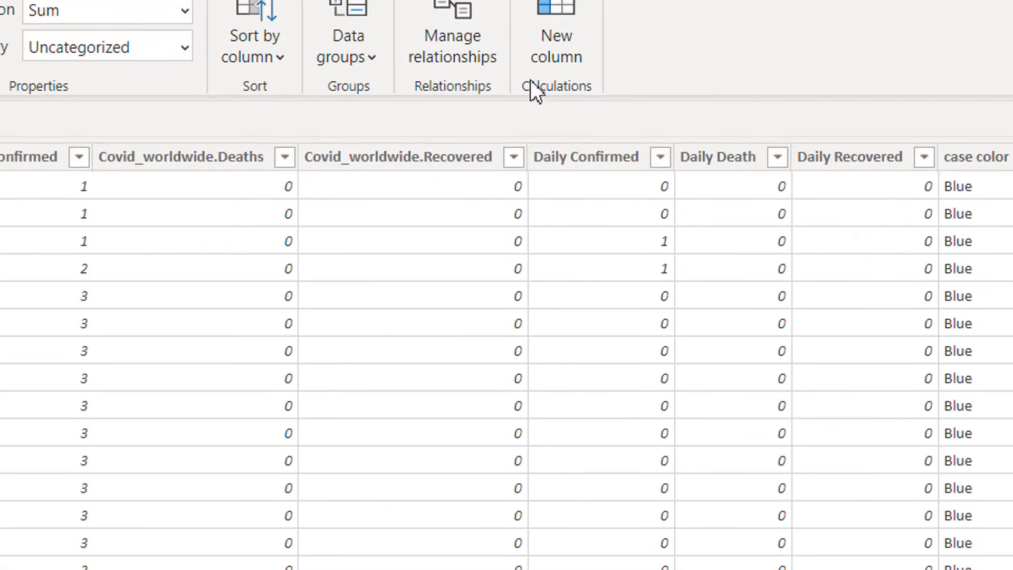
# Step: Add a calculated column named Max Death to the Covid cases table and begin its formula with CALCULATE
pyautogui.click(554, 95)
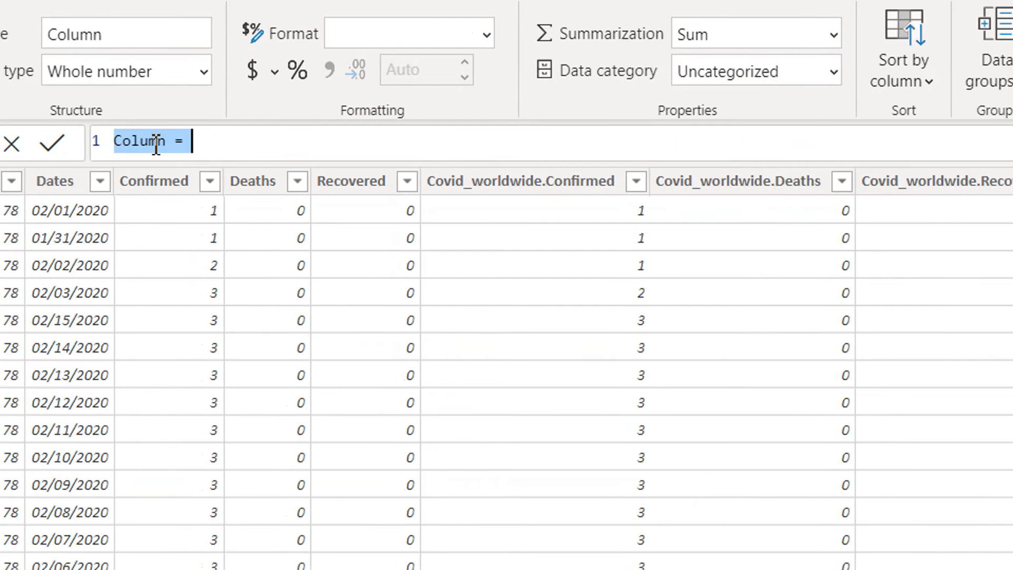
pyautogui.doubleClick(156, 142)
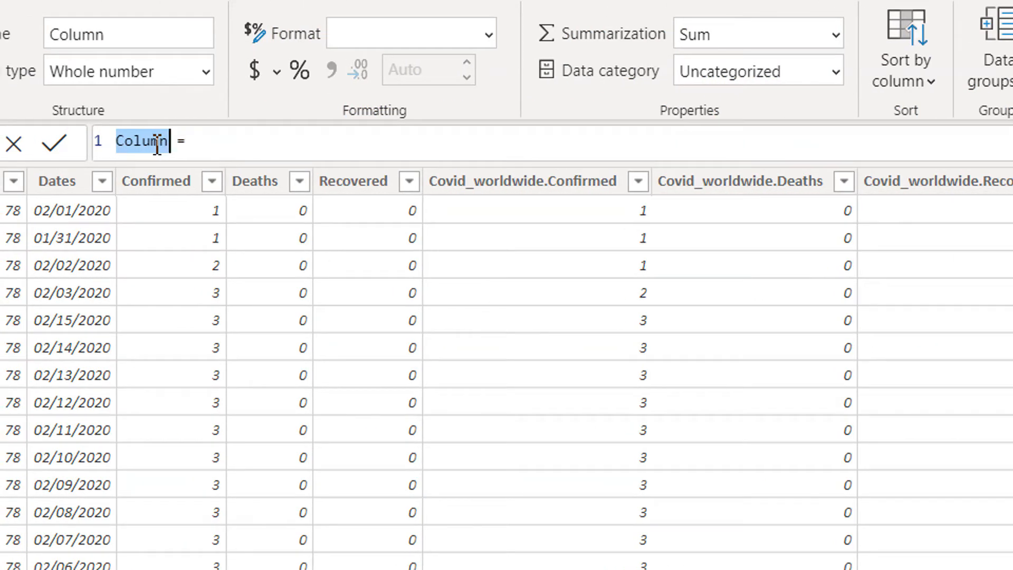
pyautogui.write('Max Death')
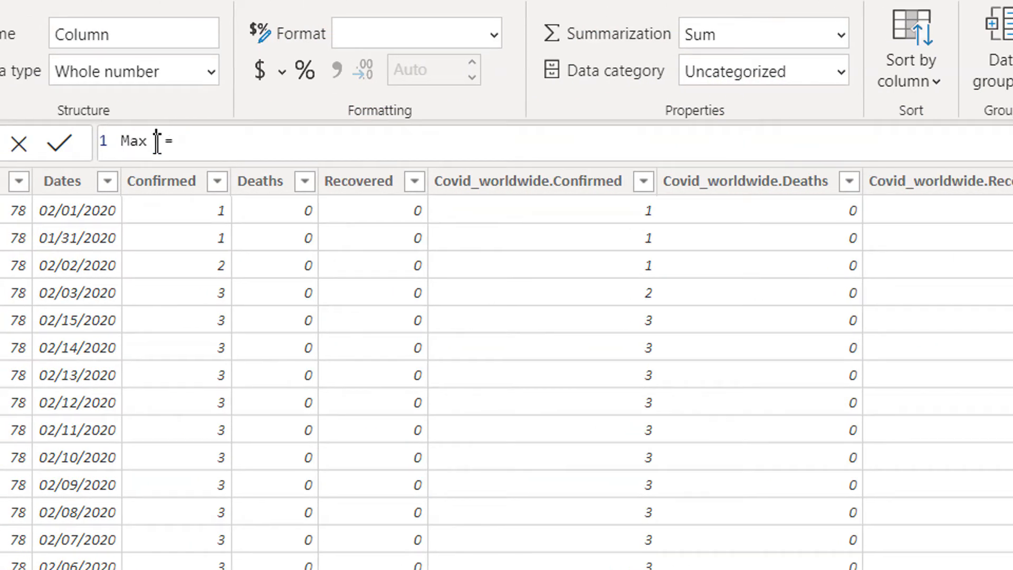
pyautogui.press('Right')
pyautogui.press('Right')
pyautogui.write('ca')
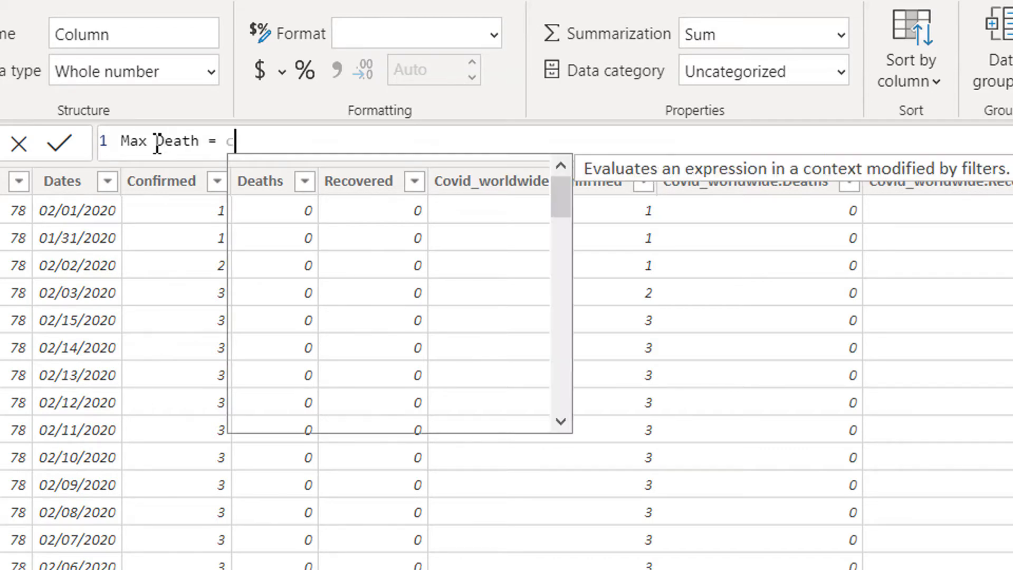
pyautogui.press('Tab')
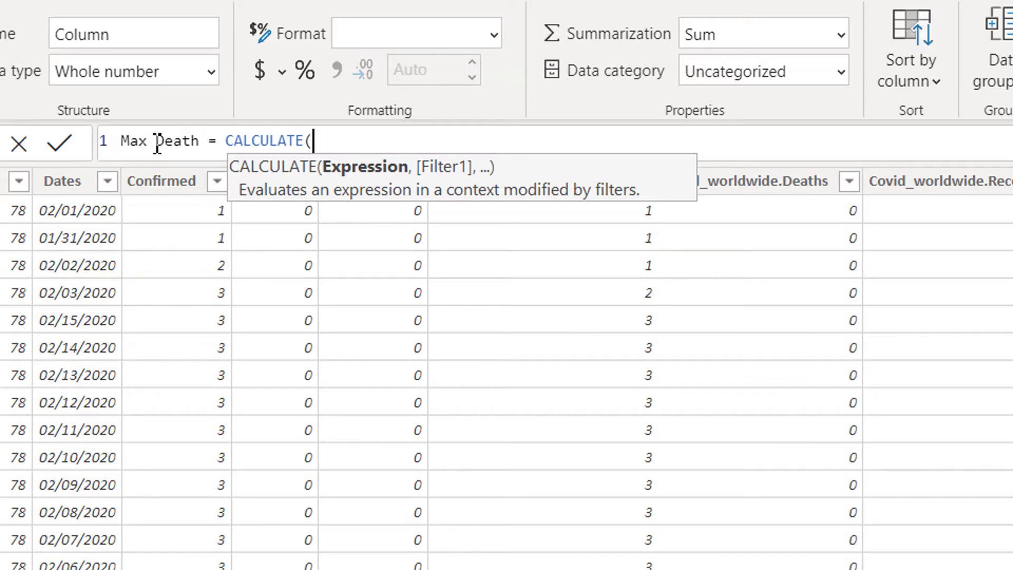
# Step: Enter MAX(confirmed_cases[Death]) as the expression inside the CALCULATE function of the Max Death formula
pyautogui.write('max')
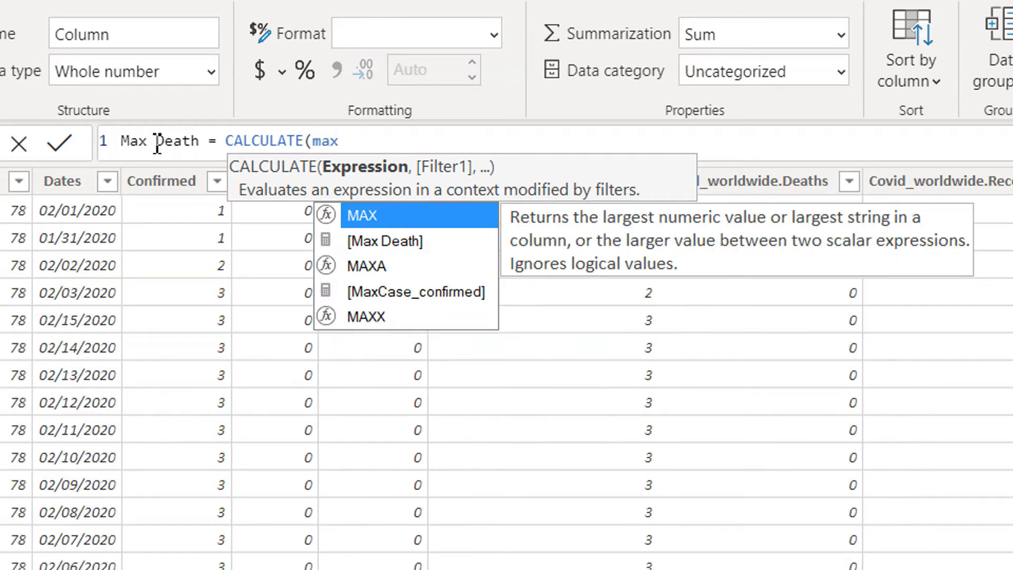
pyautogui.press('Tab')
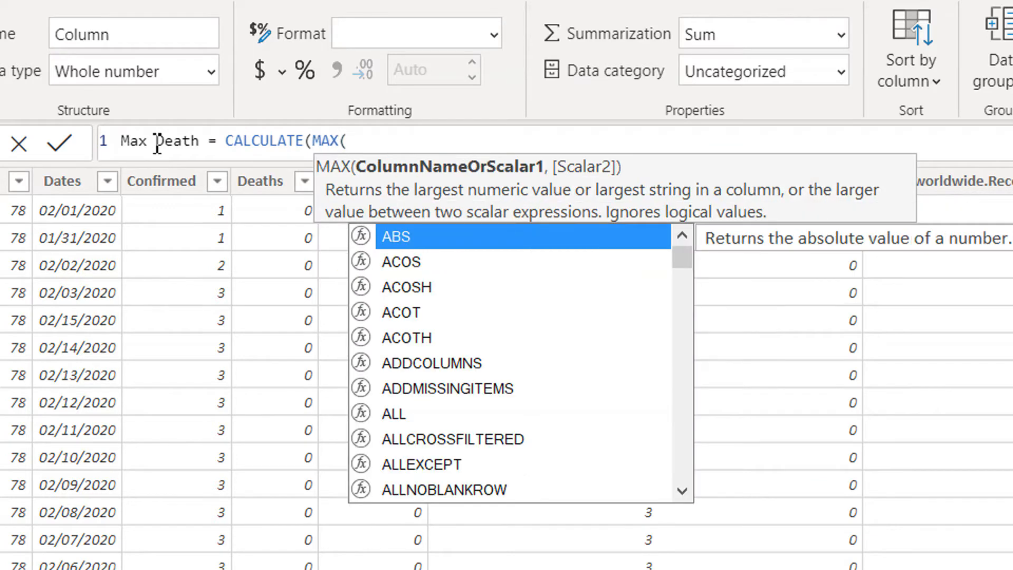
pyautogui.write('death')
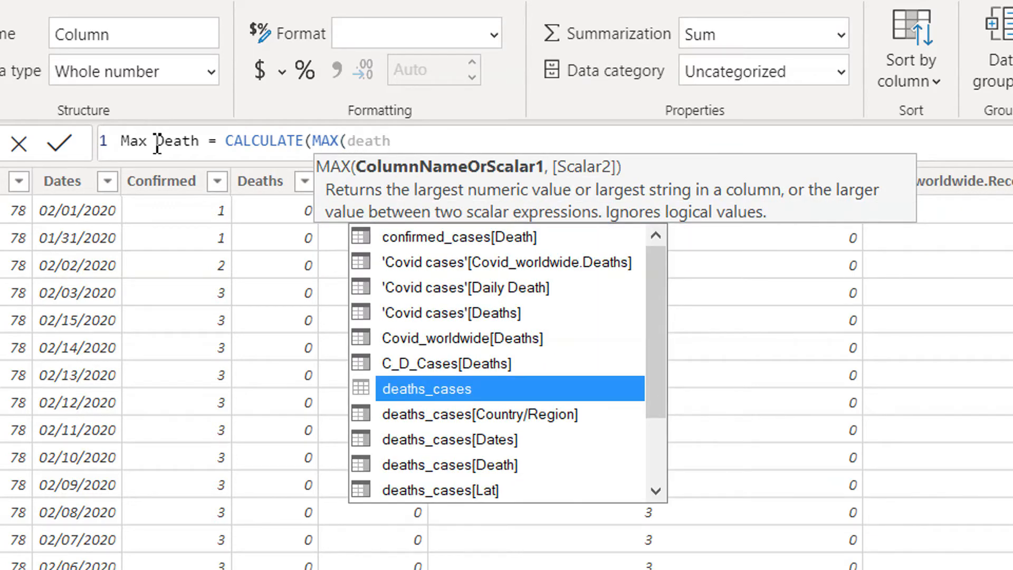
pyautogui.press('Down')
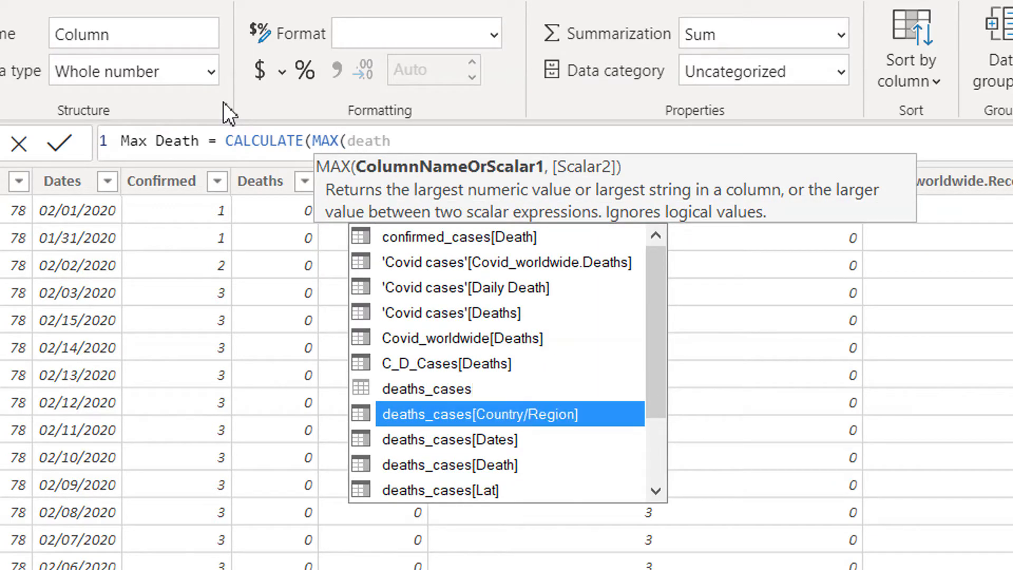
pyautogui.press('Down')
pyautogui.press('Down')
pyautogui.press('Down')
pyautogui.press('Down')
pyautogui.press('Down')
pyautogui.press('Down')
pyautogui.press('Down')
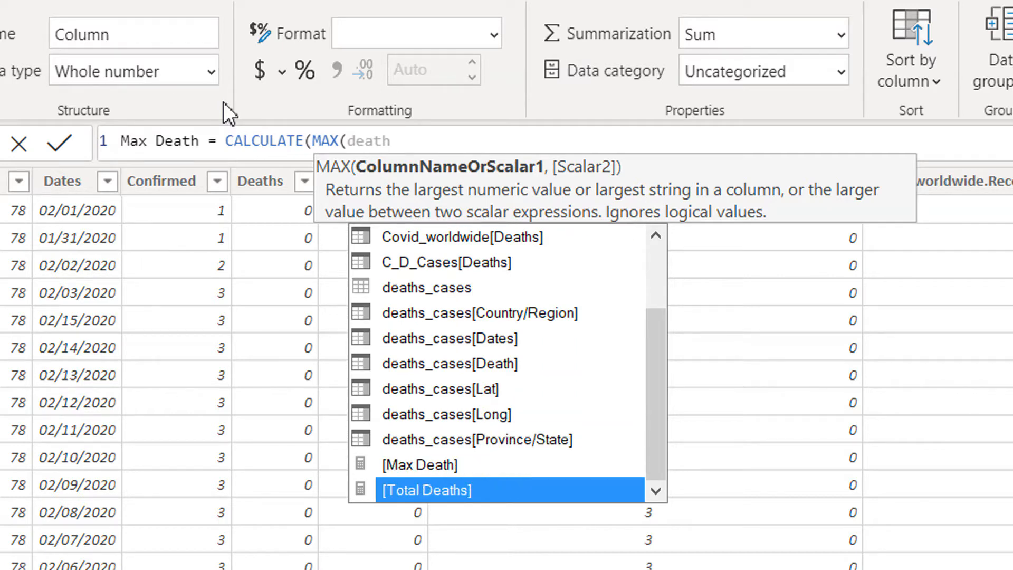
pyautogui.press('Up')
pyautogui.press('Up')
pyautogui.press('Up')
pyautogui.press('Up')
pyautogui.press('Up')
pyautogui.press('Up')
pyautogui.press('Up')
pyautogui.press('Up')
pyautogui.press('Up')
pyautogui.press('Up')
pyautogui.press('Up')
pyautogui.press('Up')
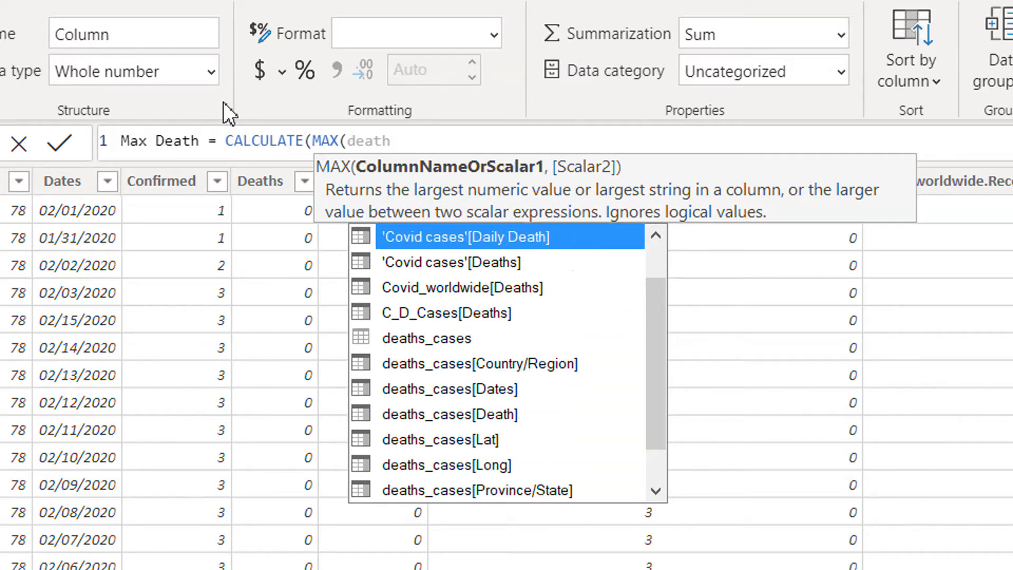
pyautogui.press('Up')
pyautogui.press('Up')
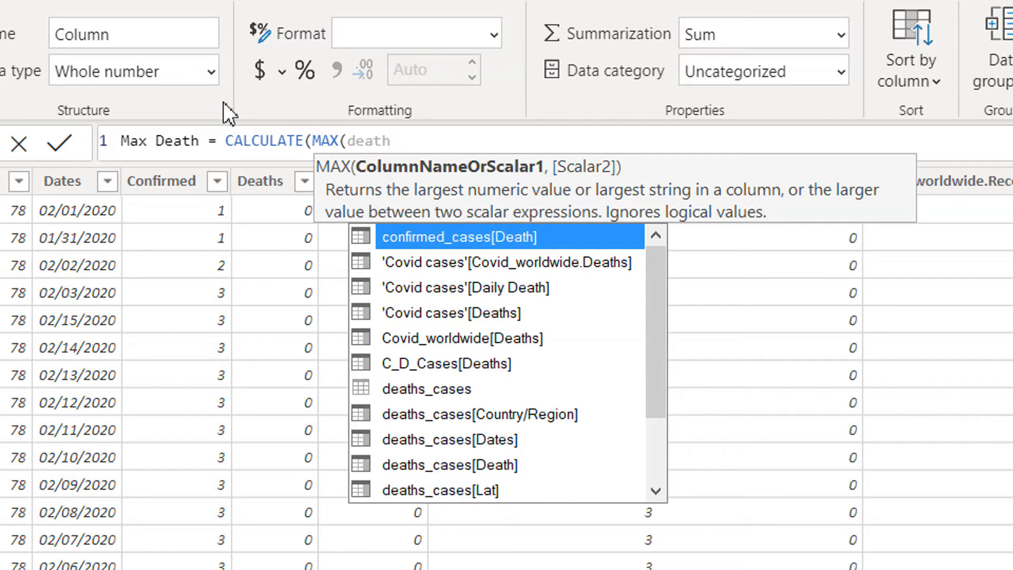
pyautogui.press('Tab')
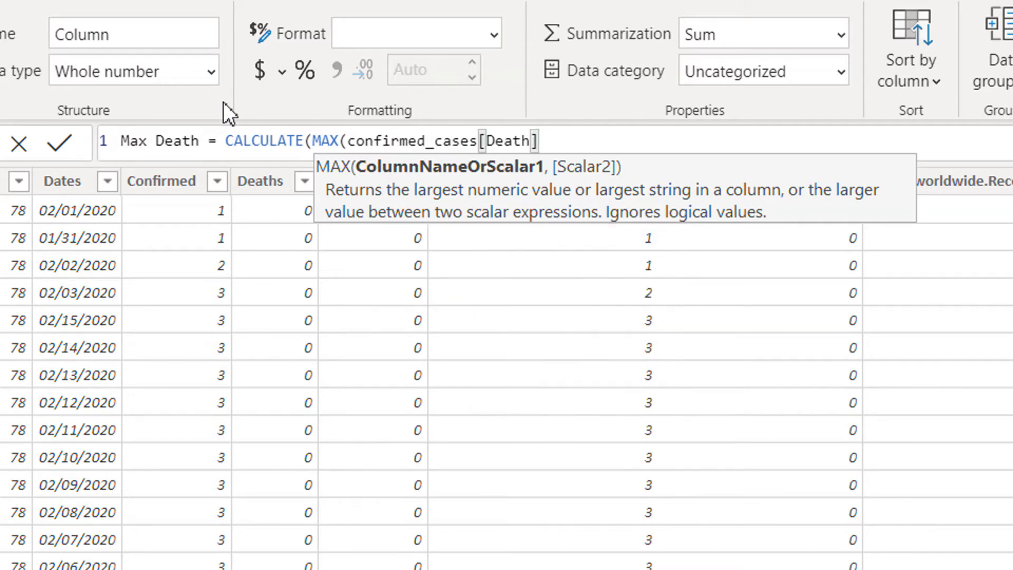
pyautogui.write(')')
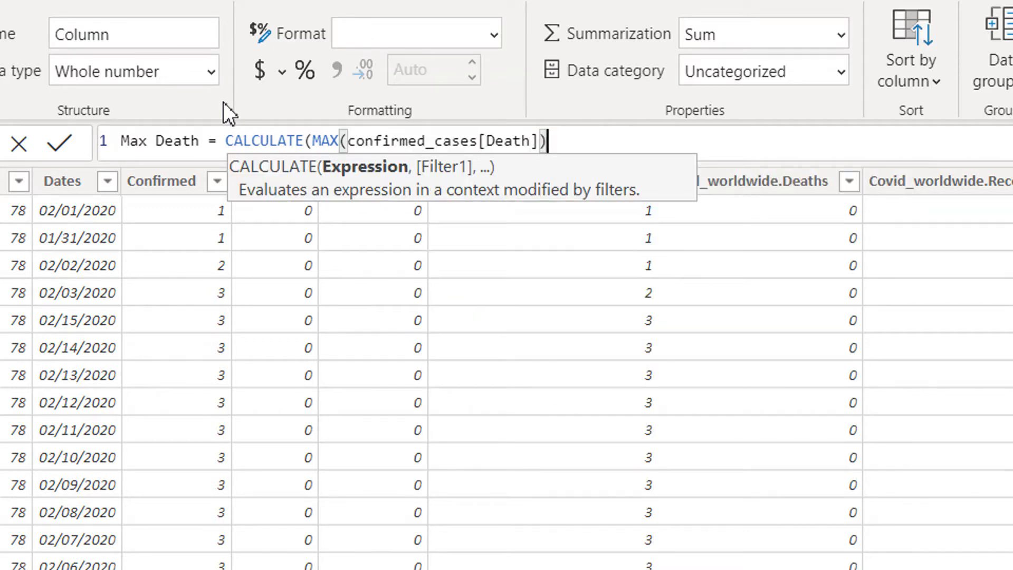
# Step: Add an ALLEXCEPT filter to the CALCULATE function with 'Covid cases' as its table argument
pyautogui.write(',')
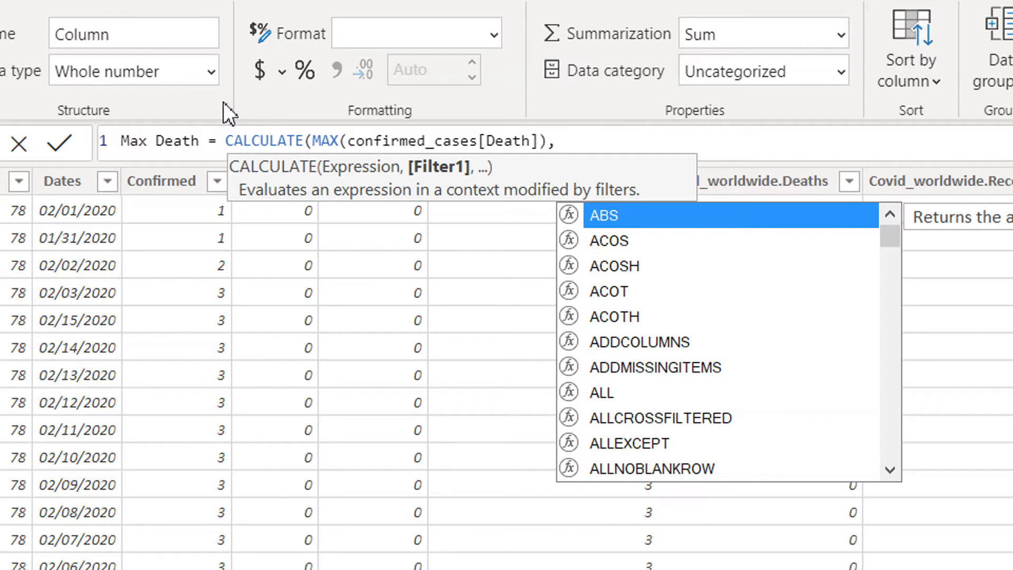
pyautogui.write('all')
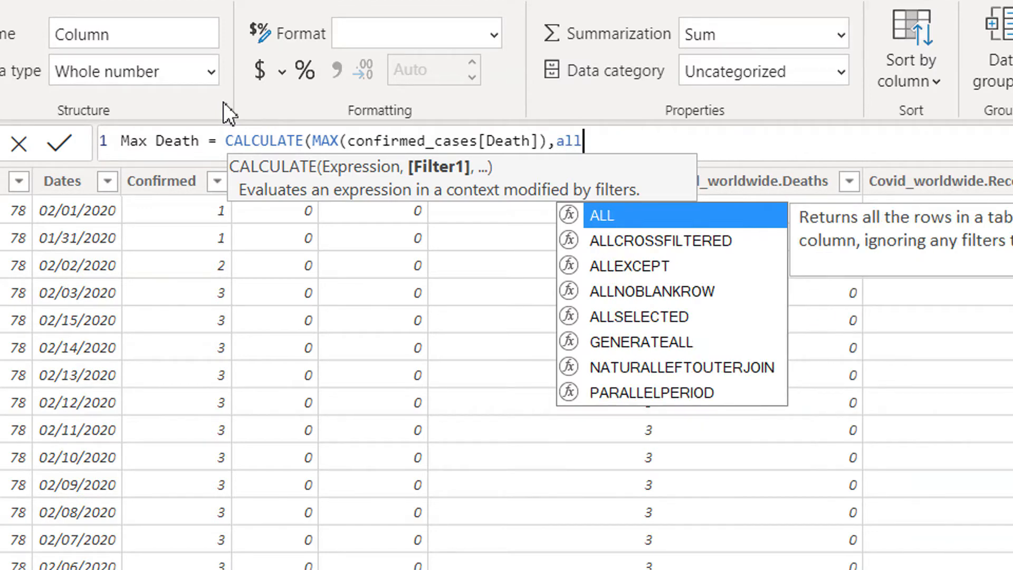
pyautogui.write('e')
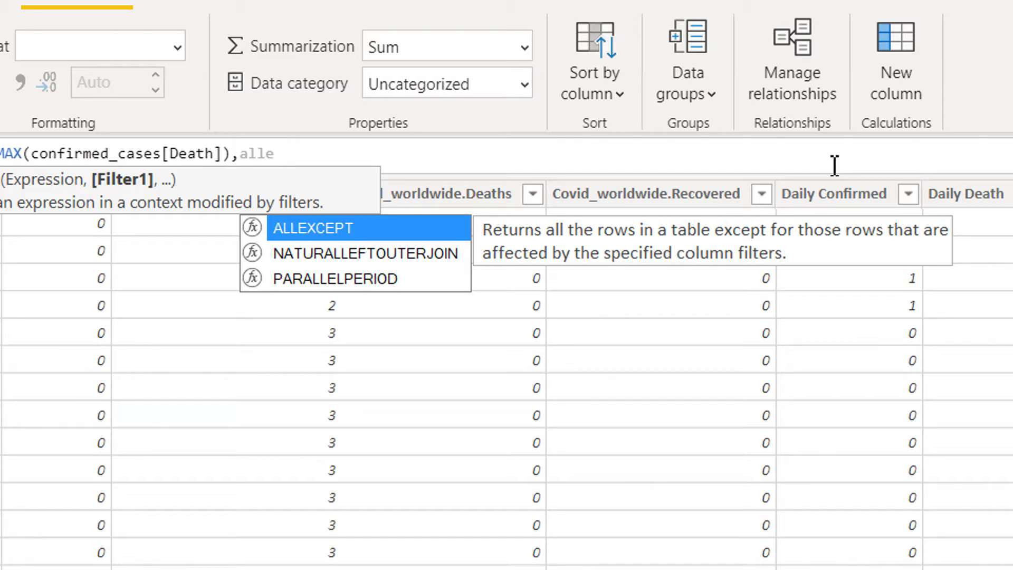
pyautogui.press('Tab')
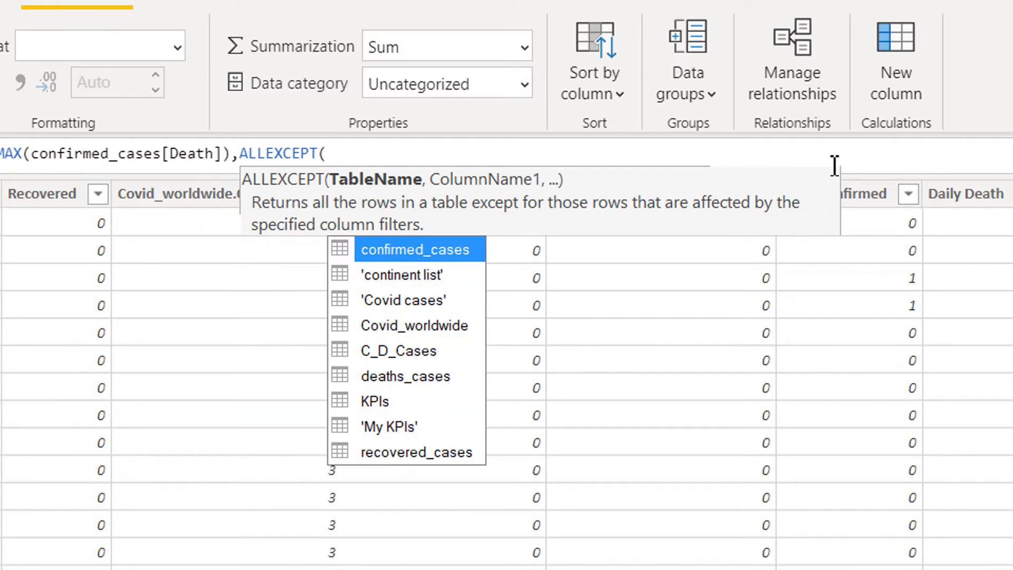
pyautogui.press('Down')
pyautogui.press('Down')
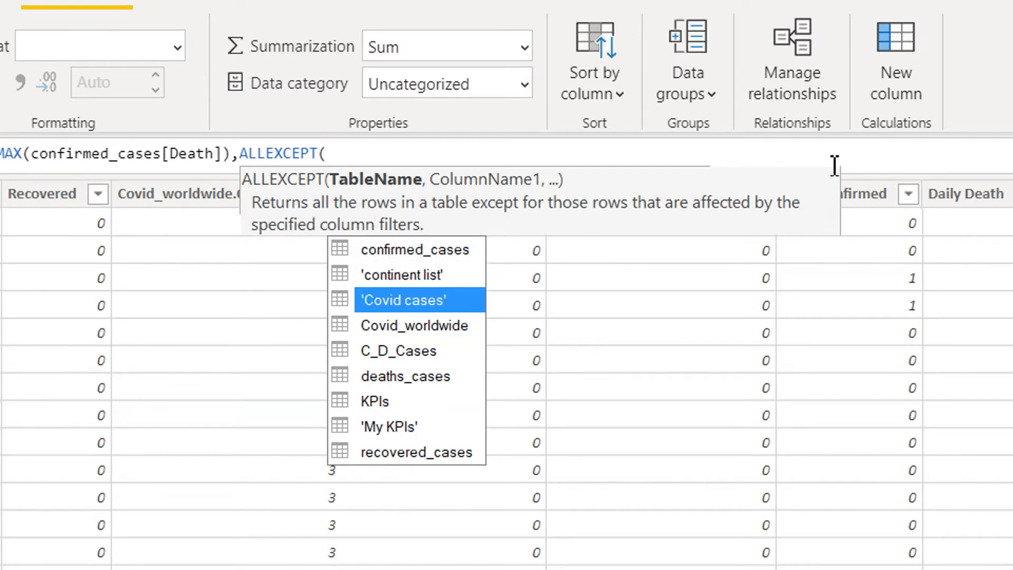
pyautogui.press('Tab')
pyautogui.write(',')
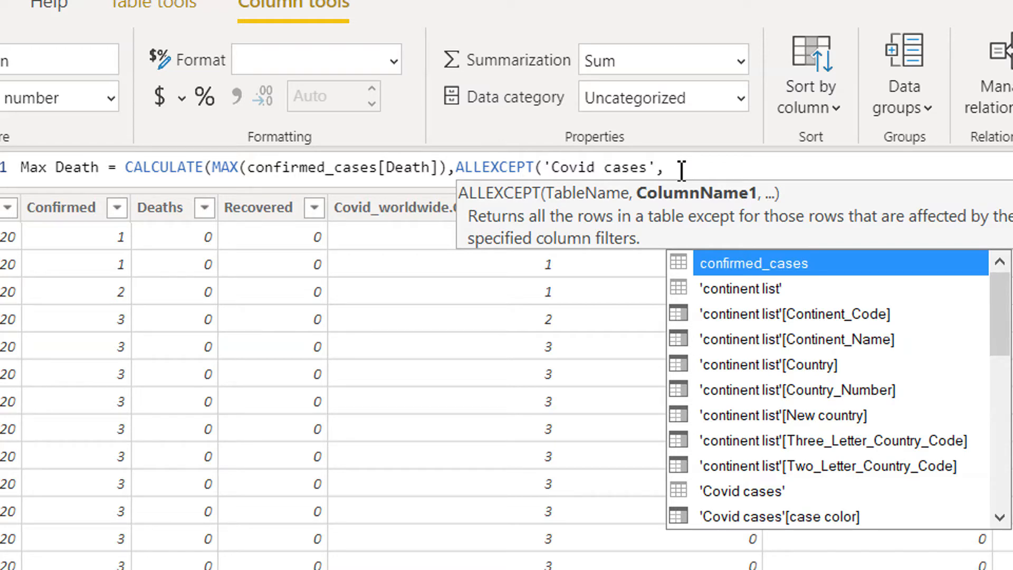
# Step: Enter 'Covid cases'[Country/Region] as the ALLEXCEPT column, close both functions and commit the Max Death formula
pyautogui.write('count')
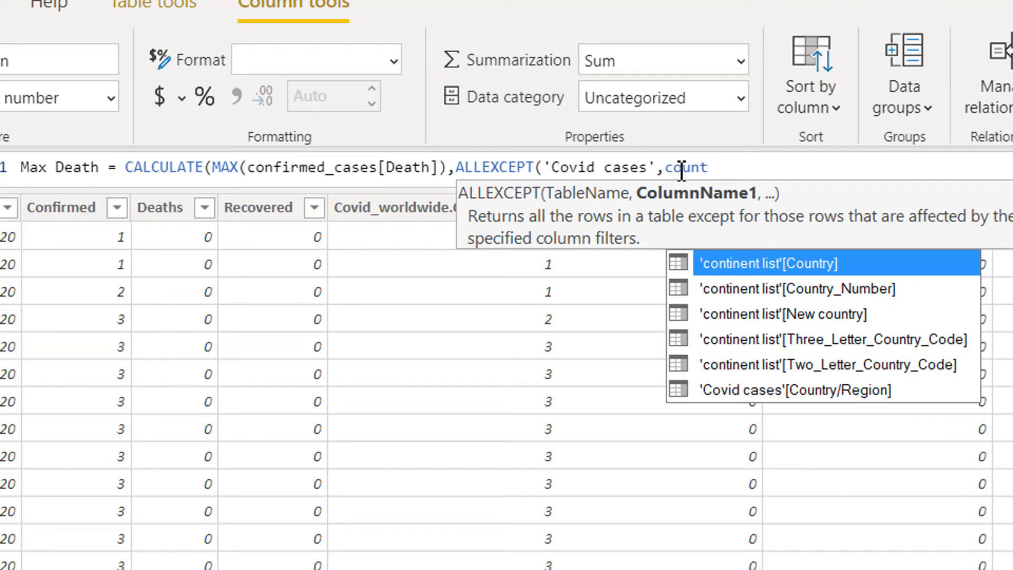
pyautogui.press('Down')
pyautogui.press('Down')
pyautogui.press('Down')
pyautogui.press('Down')
pyautogui.press('Down')
pyautogui.press('Tab')
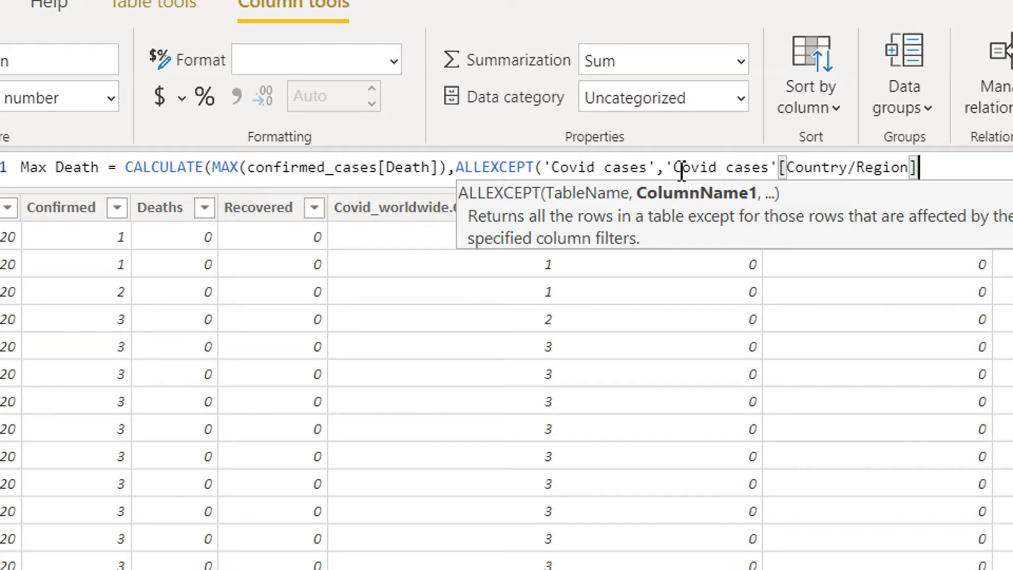
pyautogui.write(')')
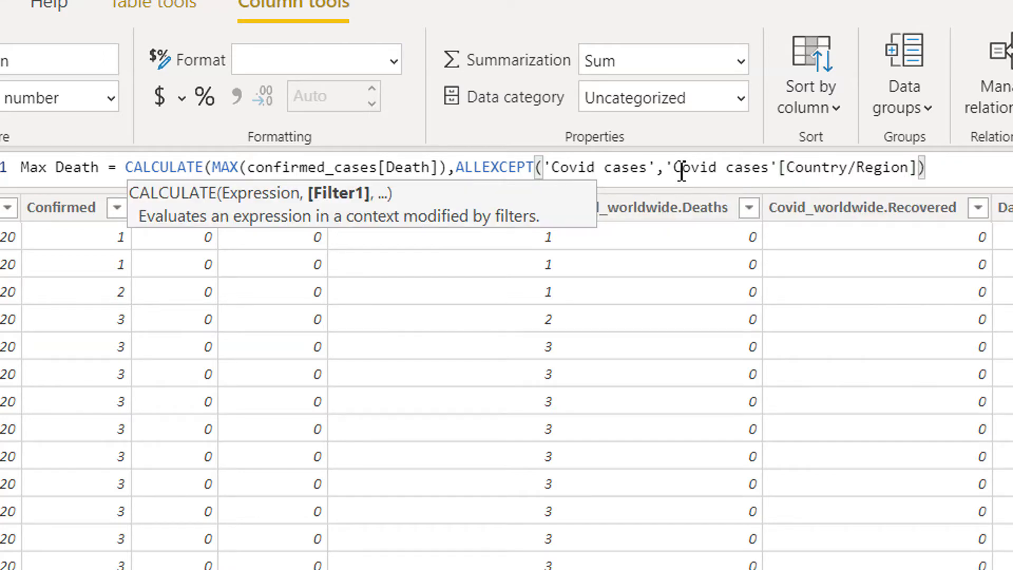
pyautogui.write(')')
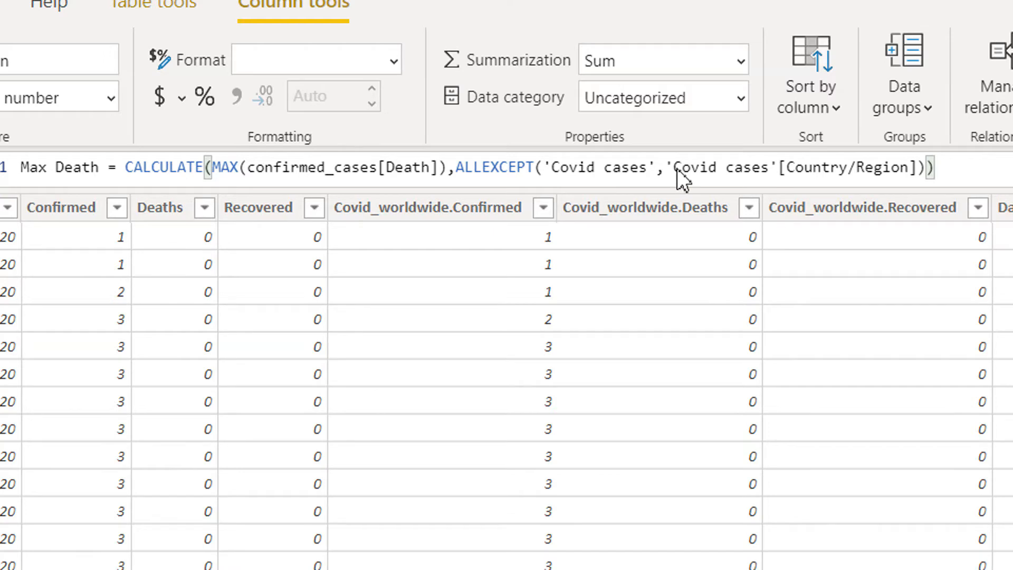
pyautogui.press('Return')
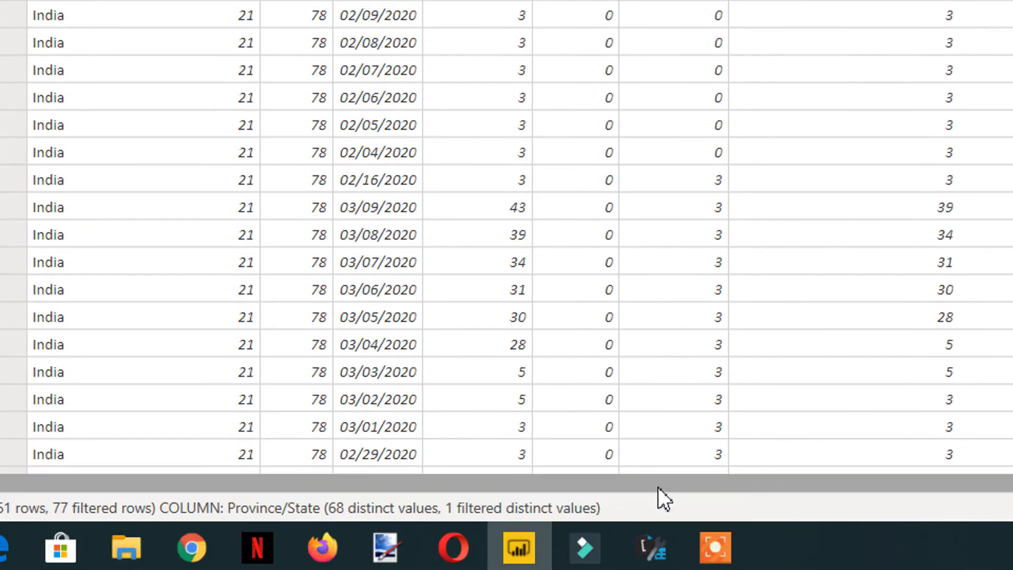
# Step: Replace the MAX argument in the Max Death formula with 'Covid cases'[Deaths] and commit the change
pyautogui.moveTo(657, 512); pyautogui.dragTo(860, 503)
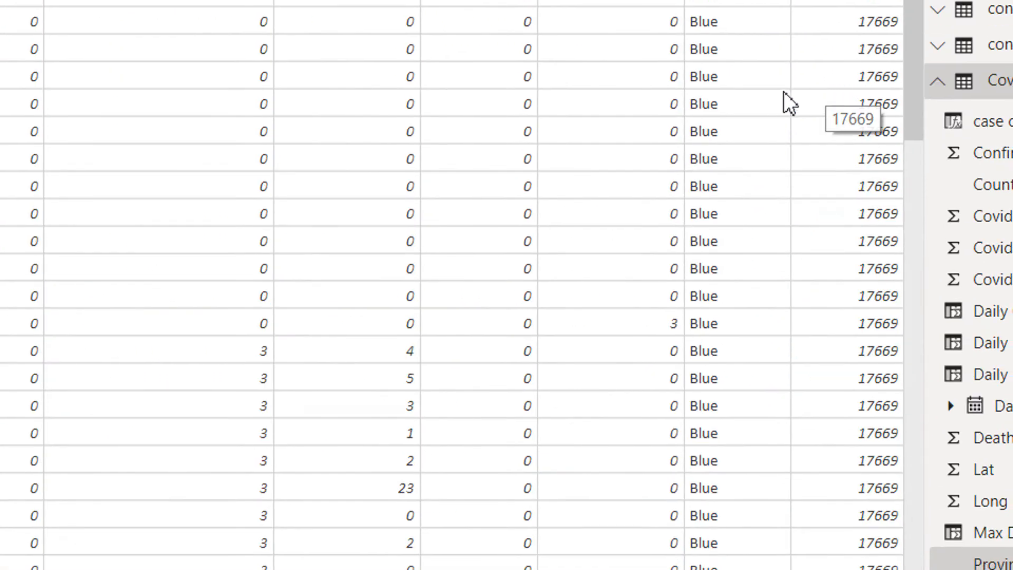
pyautogui.click(795, 32)
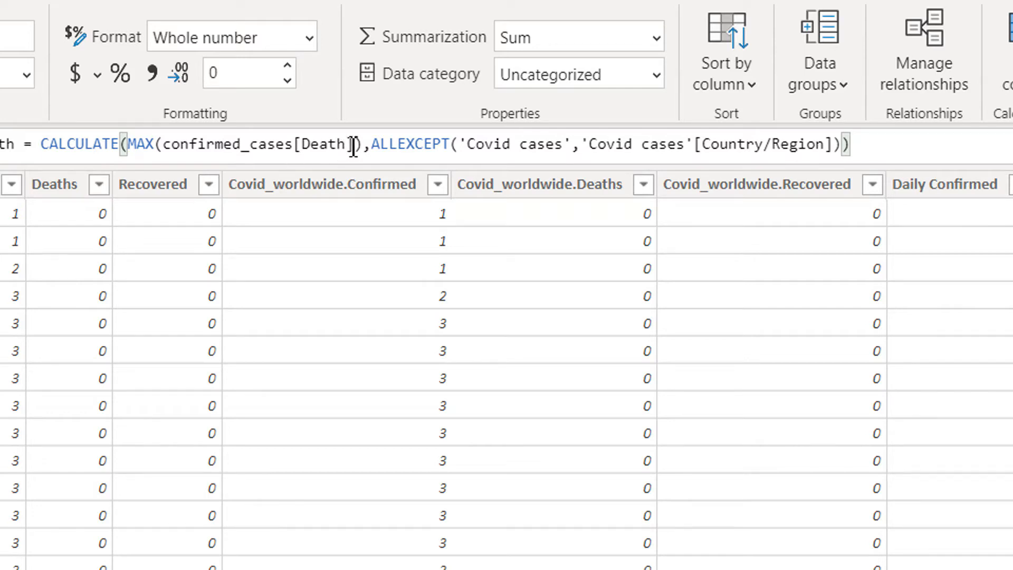
pyautogui.moveTo(354, 144); pyautogui.dragTo(171, 153)
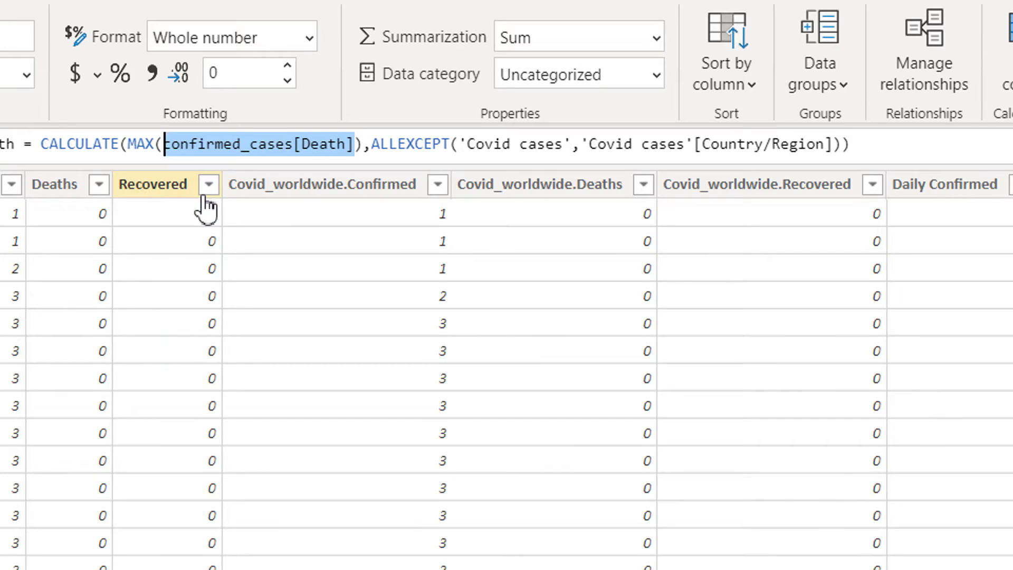
pyautogui.write('covid')
pyautogui.press('Tab')
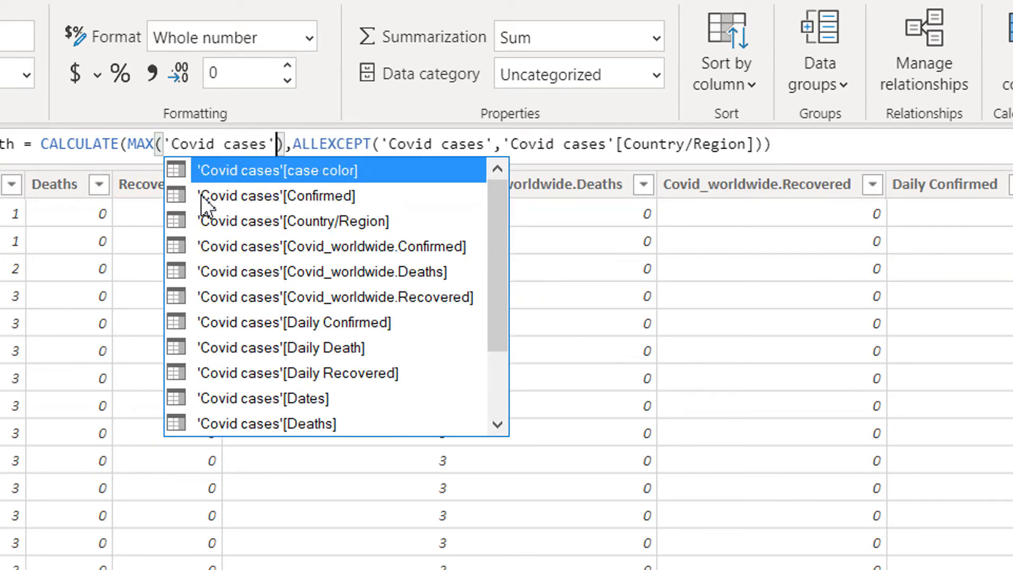
pyautogui.write('[de')
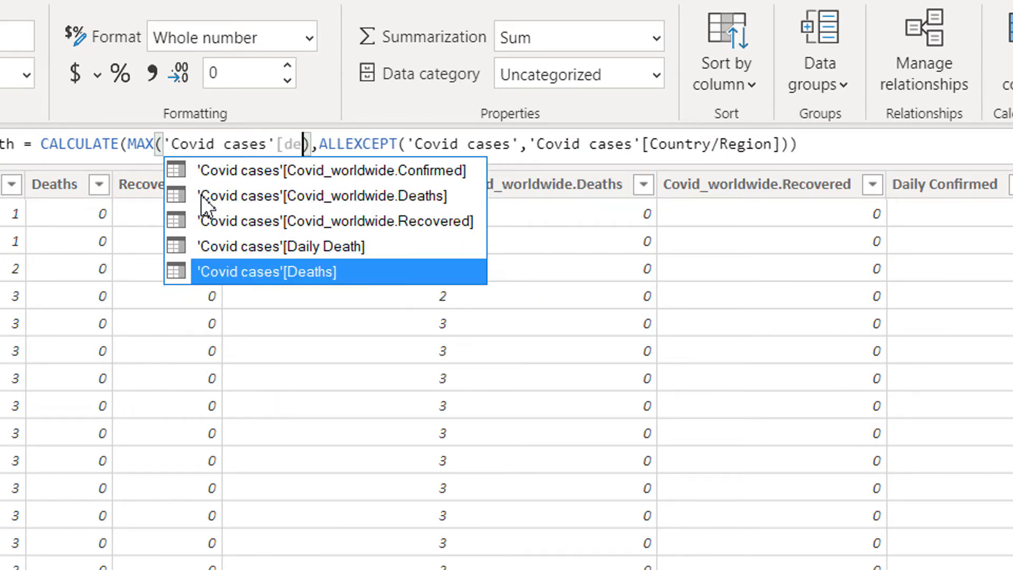
pyautogui.press('Tab')
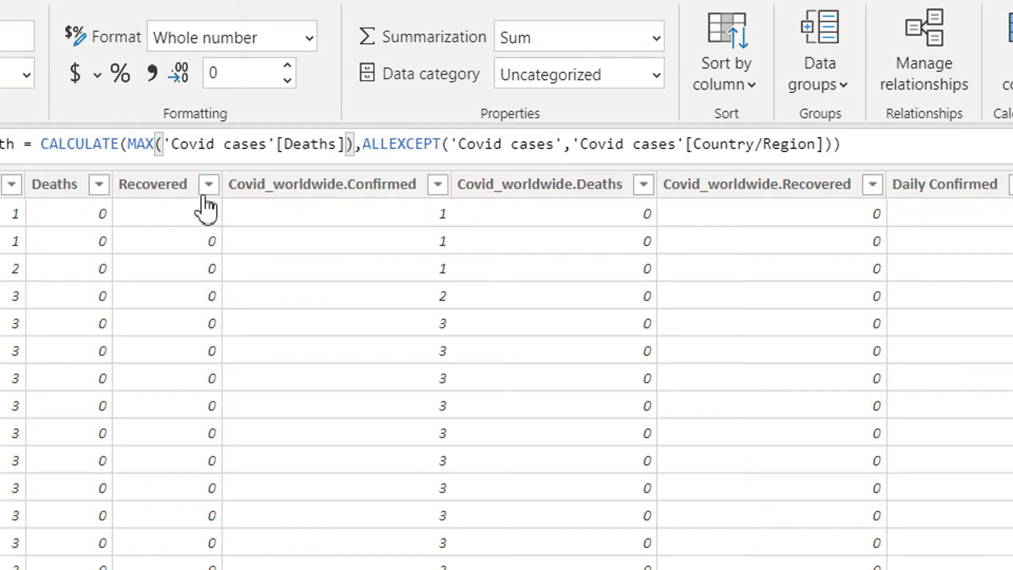
pyautogui.press('Return')
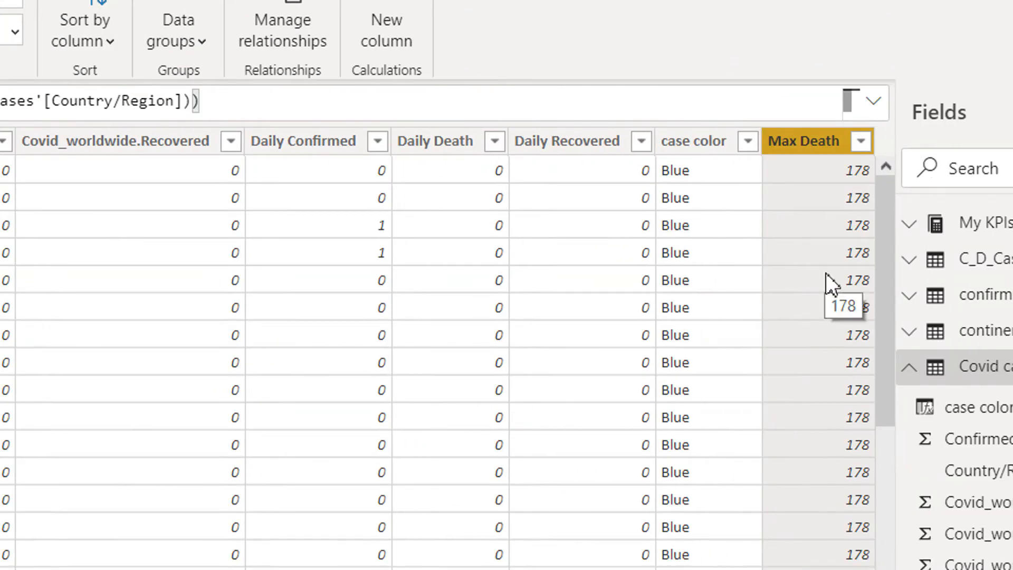
# Step: Clear all filters from the Covid cases table and check the Max Death column across the countries
pyautogui.scroll(-8, 803, 406)
pyautogui.scroll(-12, 796, 438)
pyautogui.scroll(20, 786, 446)
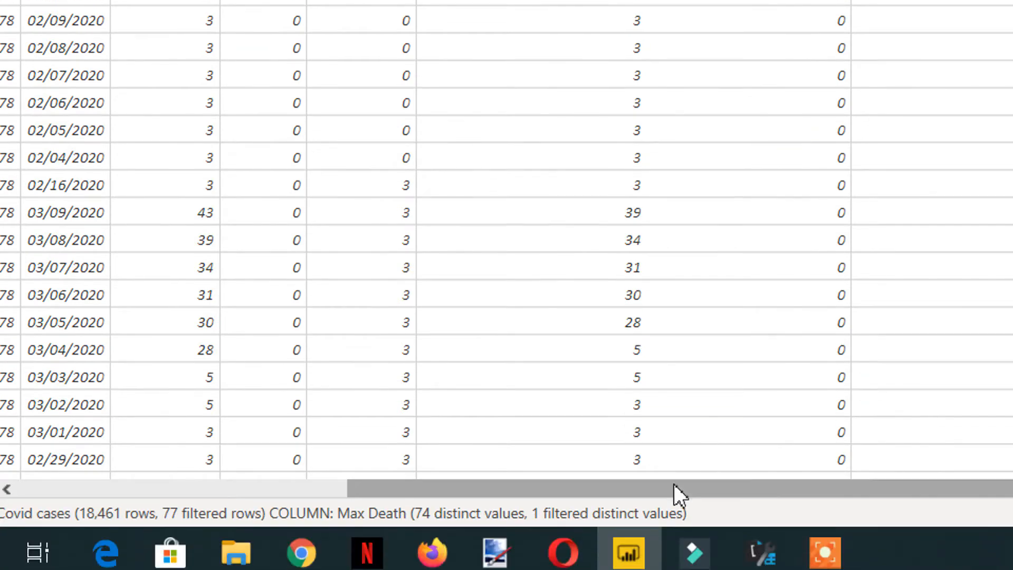
pyautogui.moveTo(674, 484); pyautogui.dragTo(404, 438)
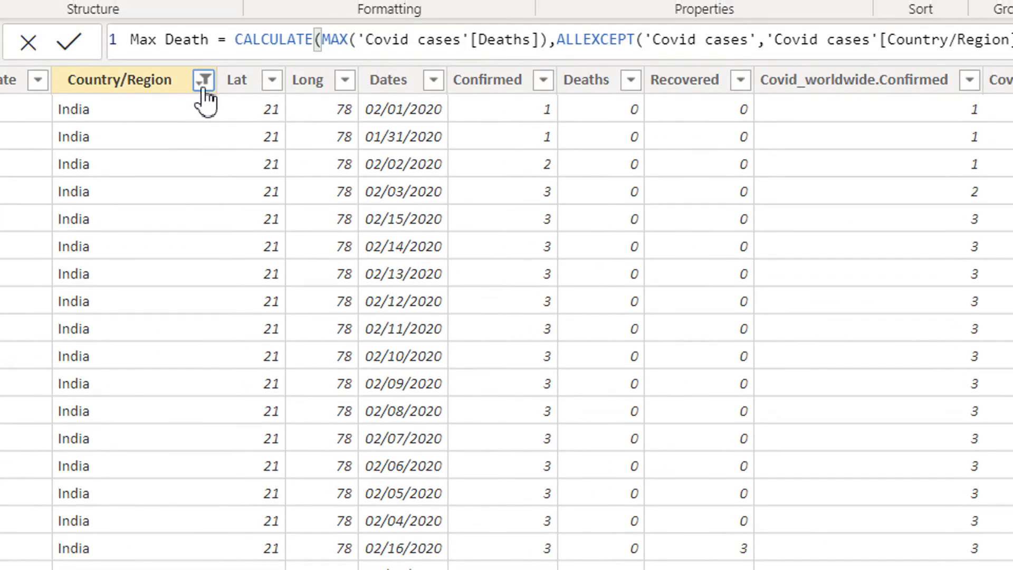
pyautogui.click(204, 29)
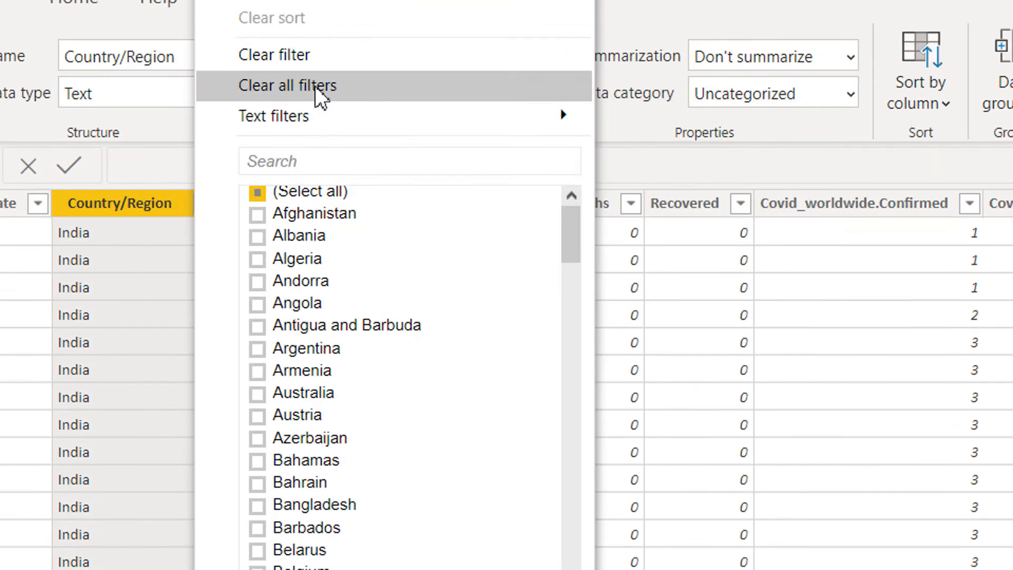
pyautogui.click(320, 32)
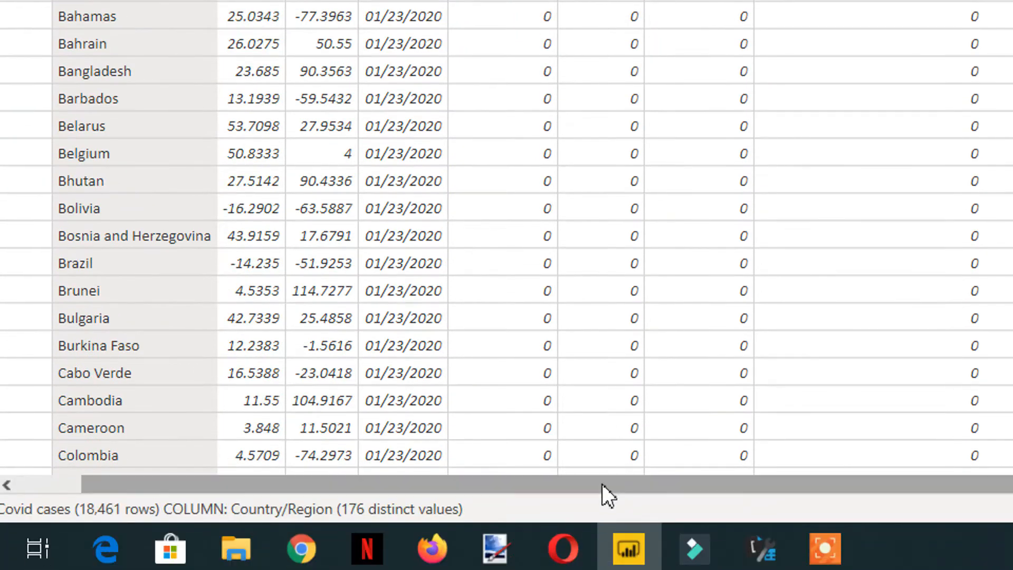
pyautogui.moveTo(601, 547); pyautogui.dragTo(1010, 559)
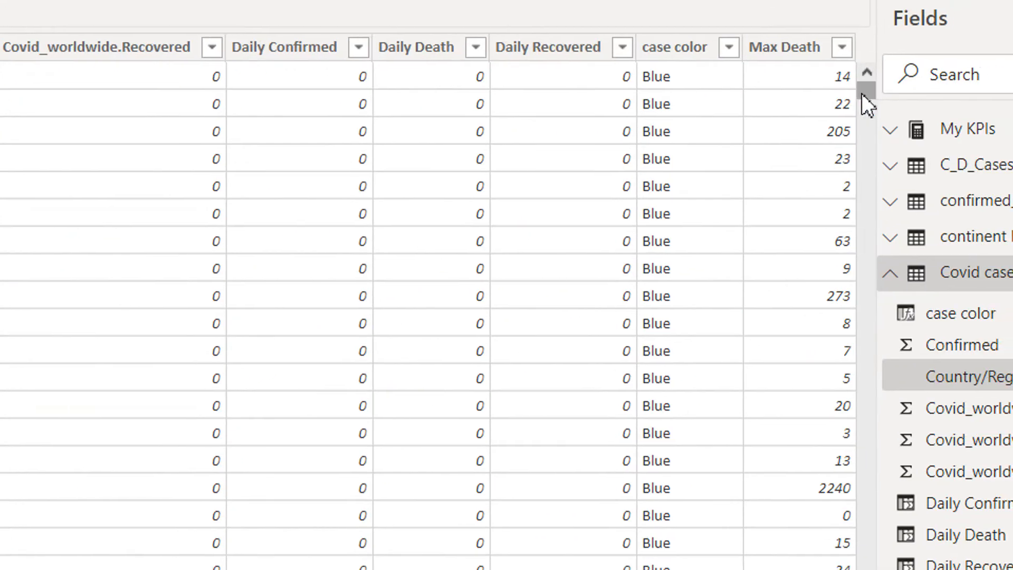
pyautogui.moveTo(860, 89)
pyautogui.mouseDown()
pyautogui.moveTo(860, 100)
pyautogui.moveTo(859, 89)
pyautogui.mouseUp()
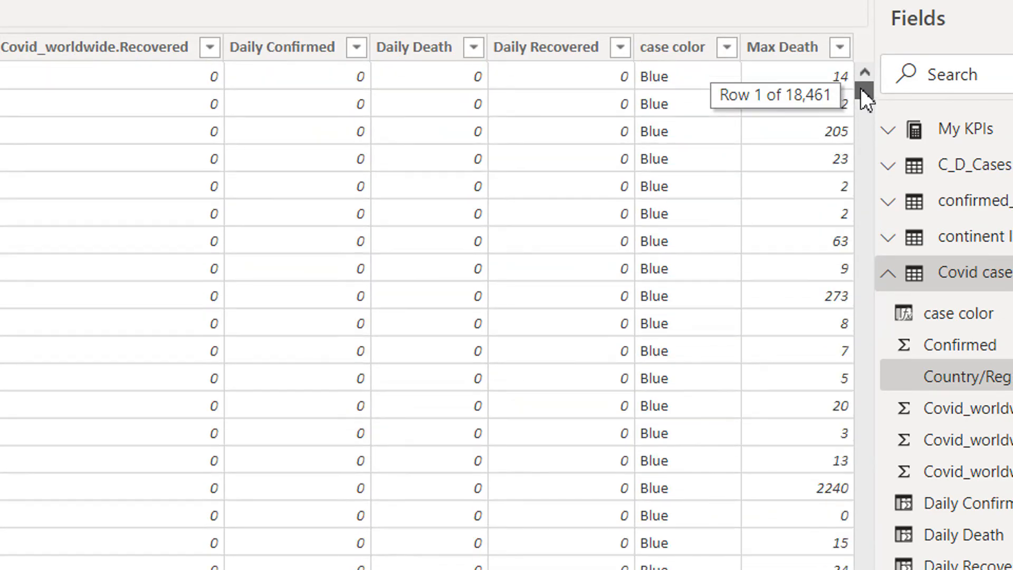
pyautogui.click(785, 52)
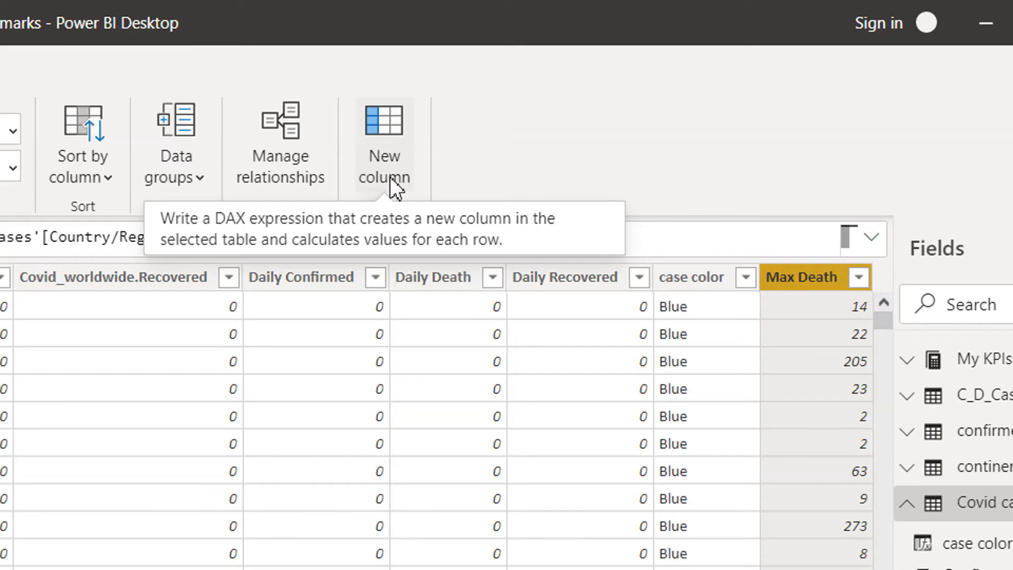
# Step: Add a calculated column named Death rate to the Covid cases table and begin its formula with IF
pyautogui.click(391, 176)
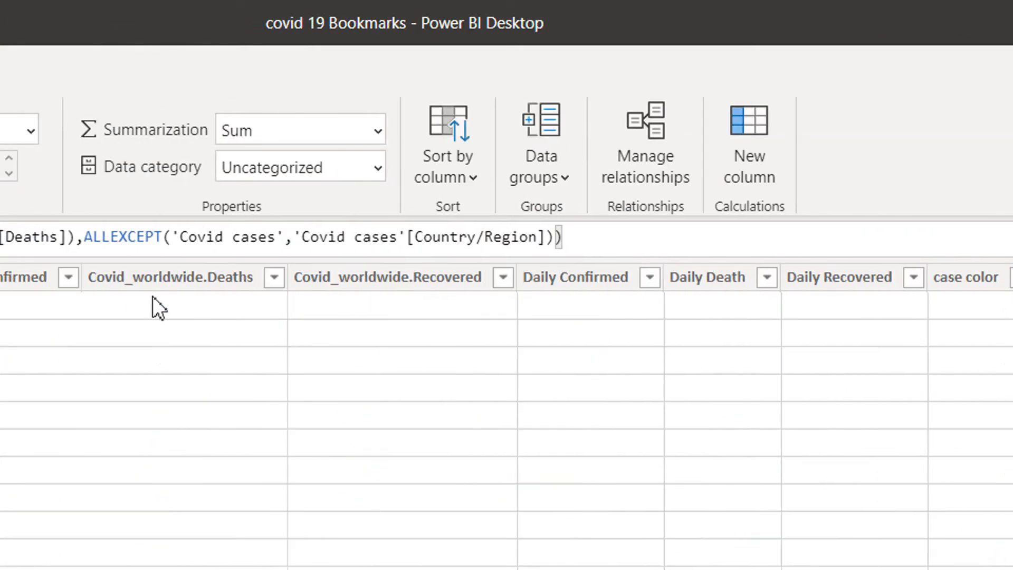
pyautogui.doubleClick(141, 237)
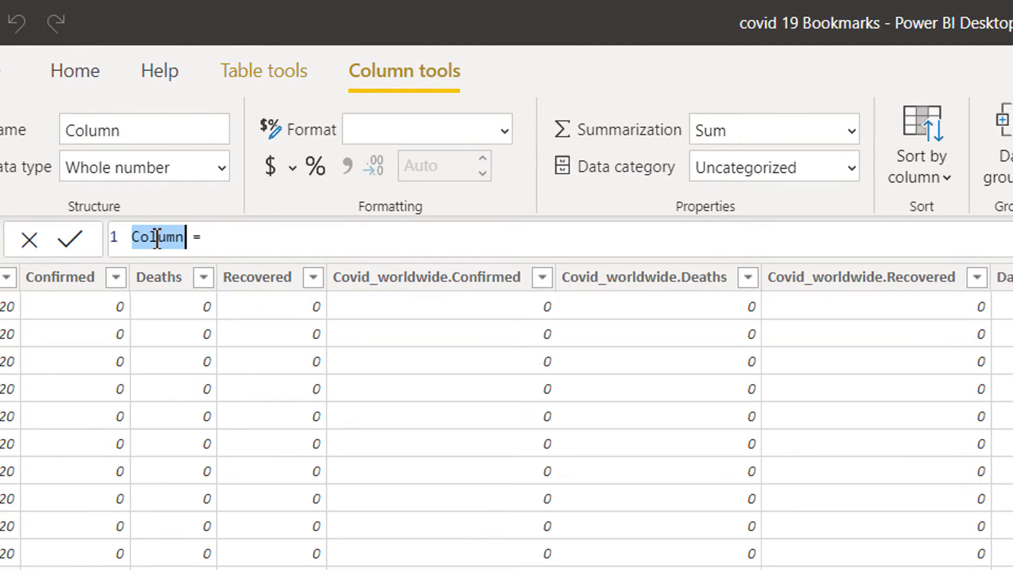
pyautogui.write('Death rate')
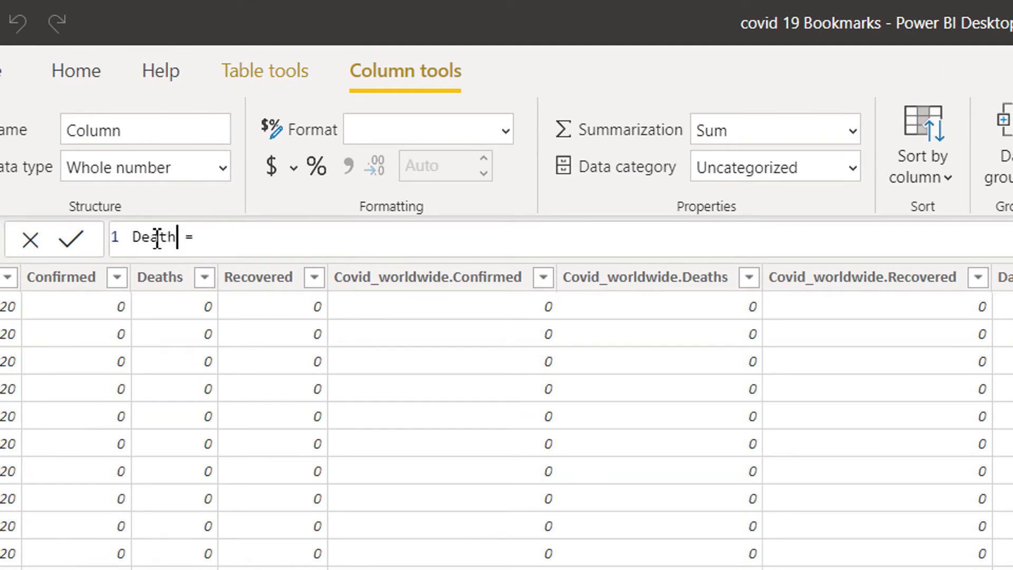
pyautogui.press('End')
pyautogui.write('IF(')
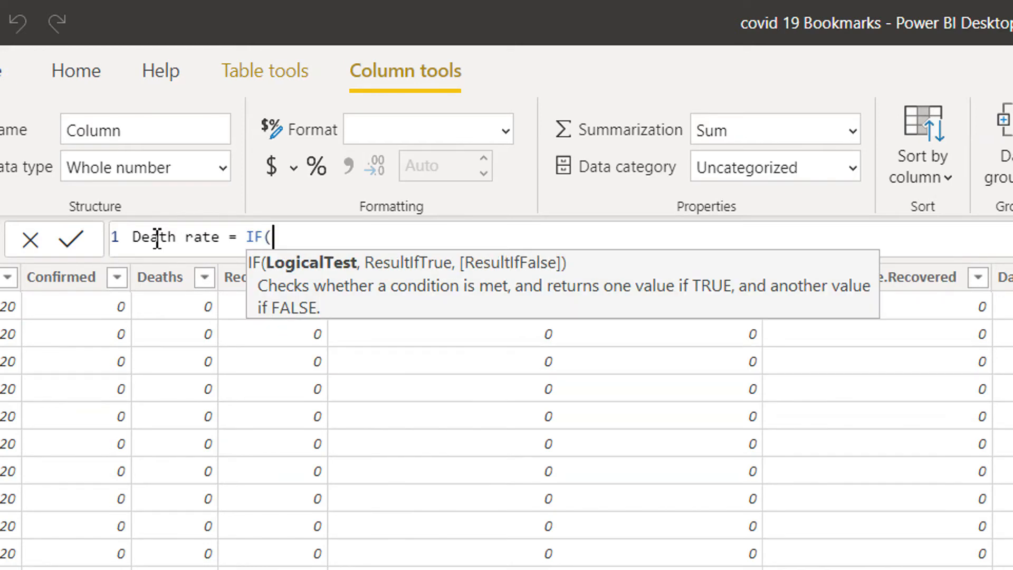
# Step: Enter 'Covid cases'[Max Death] >= 0 as the first IF condition, followed by the && operator
pyautogui.write('max')
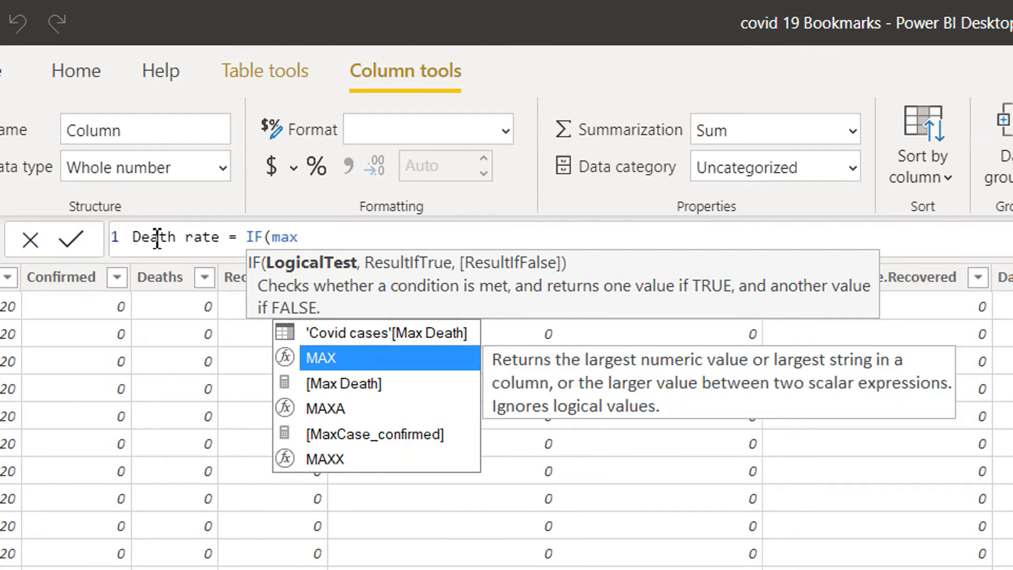
pyautogui.press('Up')
pyautogui.press('Tab')
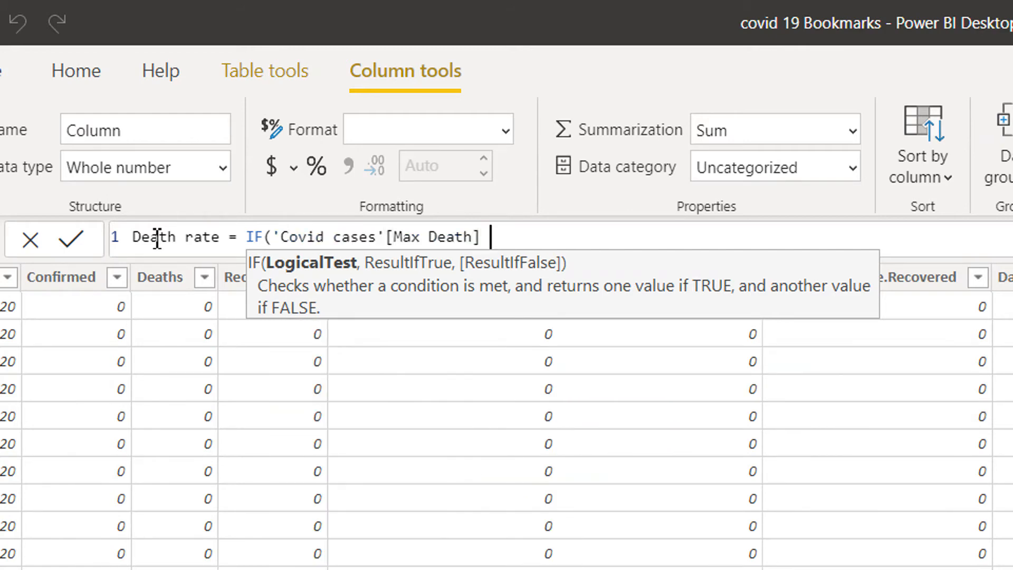
pyautogui.write('>')
pyautogui.write('= ')
pyautogui.write('0 ')
pyautogui.write('&&')
pyautogui.write(' max d')
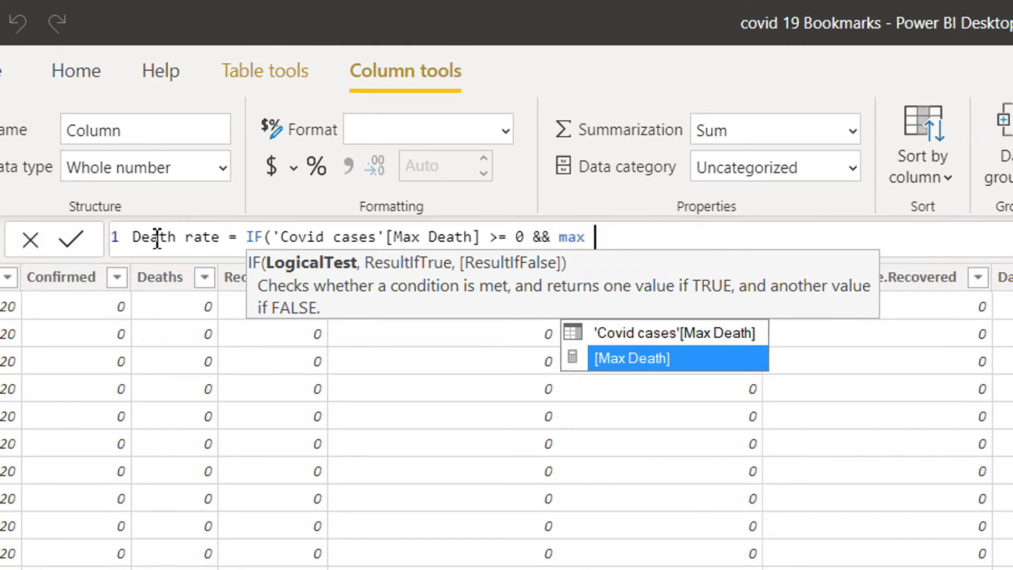
pyautogui.press('Tab')
pyautogui.press('BackSpace')
pyautogui.press('BackSpace')
pyautogui.press('BackSpace')
pyautogui.press('BackSpace')
pyautogui.press('BackSpace')
pyautogui.press('BackSpace')
pyautogui.press('BackSpace')
pyautogui.press('BackSpace')
pyautogui.press('BackSpace')
pyautogui.press('BackSpace')
pyautogui.press('BackSpace')
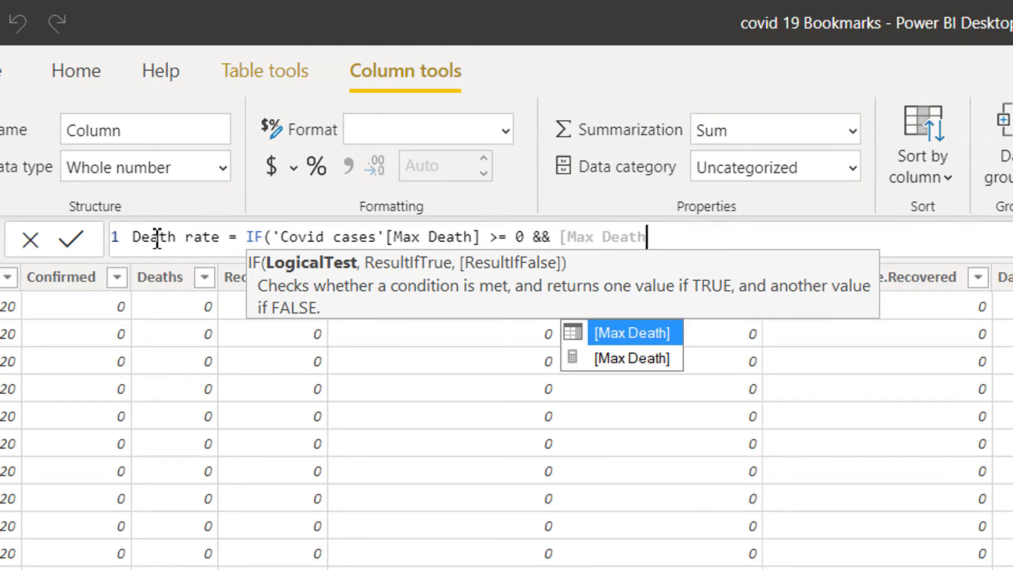
# Step: Complete the Death rate formula's first IF condition with 'Covid cases'[Max Death] <=500 as the upper limit
pyautogui.write('max')
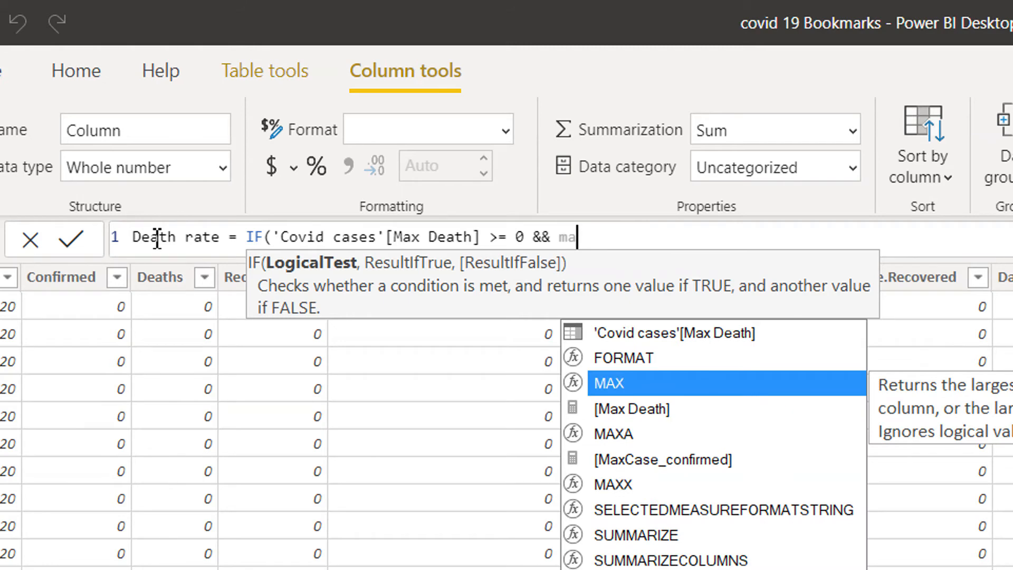
pyautogui.press('Up')
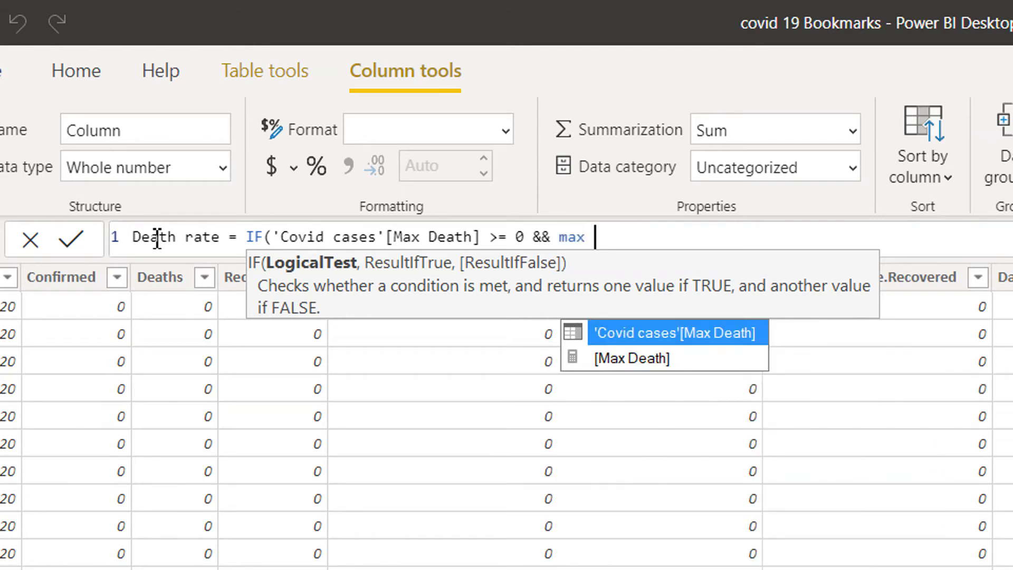
pyautogui.press('Tab')
pyautogui.write('>')
pyautogui.press('BackSpace')
pyautogui.write('<=')
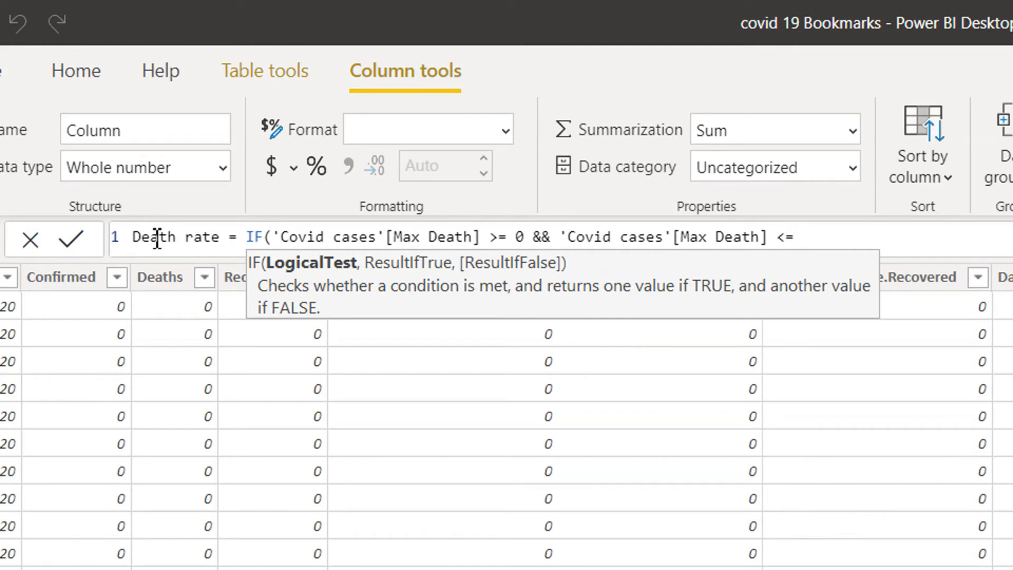
pyautogui.write('500,')
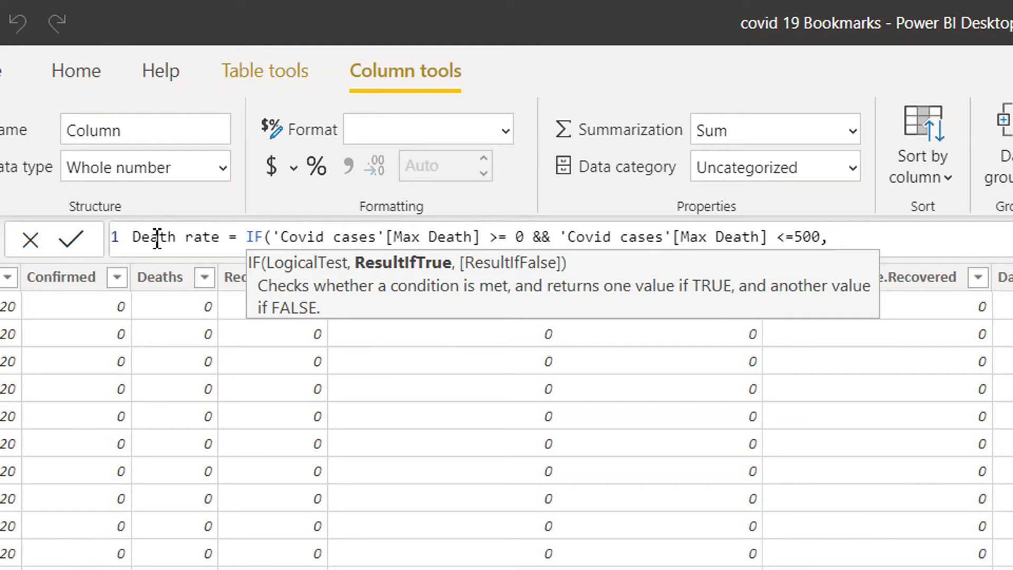
# Step: Set "Low" as the first IF's true result and continue the formula on a new line
pyautogui.write('""')
pyautogui.write('Low')
pyautogui.press('Right')
pyautogui.write(',')
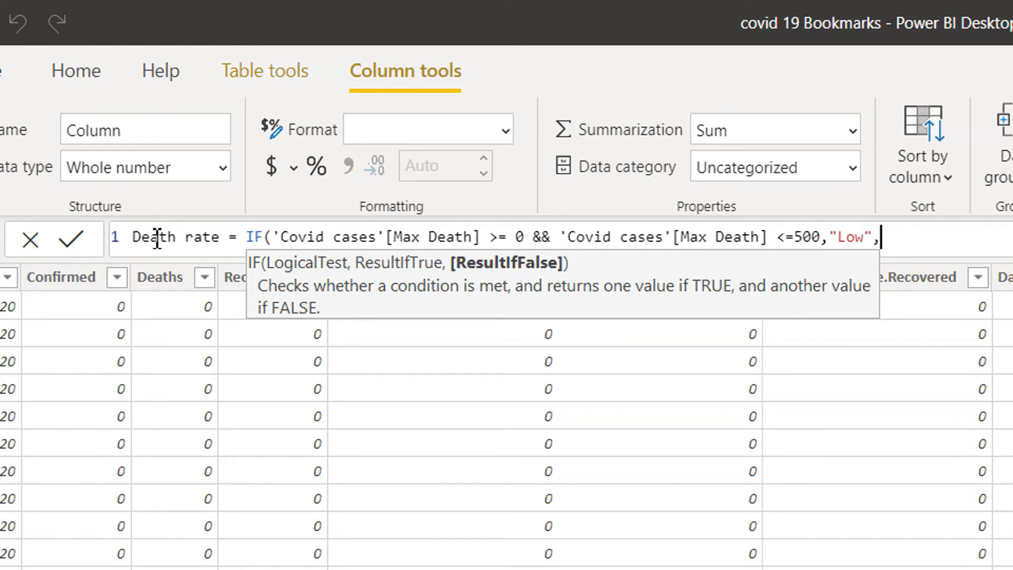
pyautogui.hotkey('shift', 'Return')
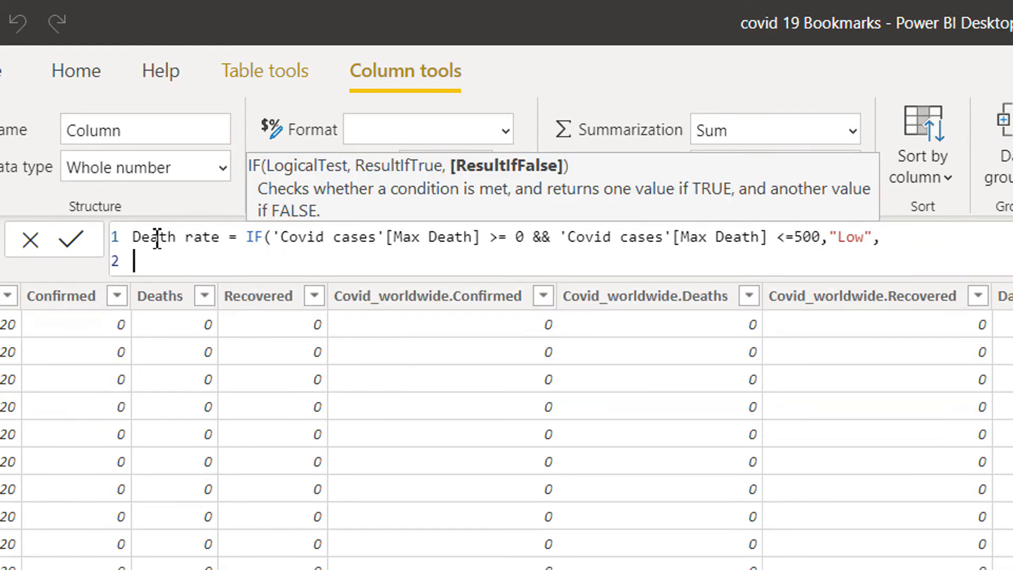
# Step: Start a nested IF on the second formula line with the condition 'Covid cases'[Max Death] > 500
pyautogui.write('IF(')
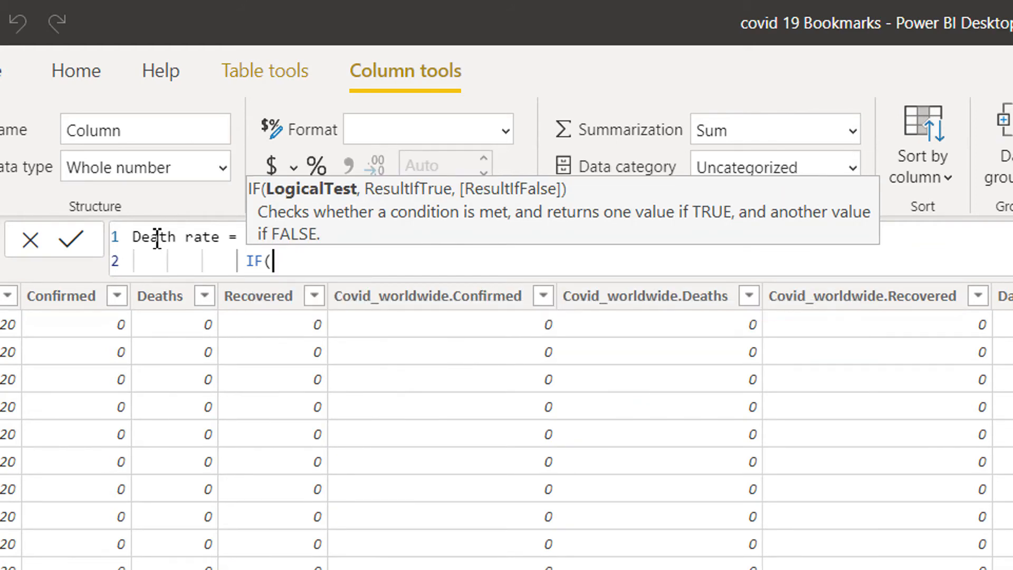
pyautogui.write('deat')
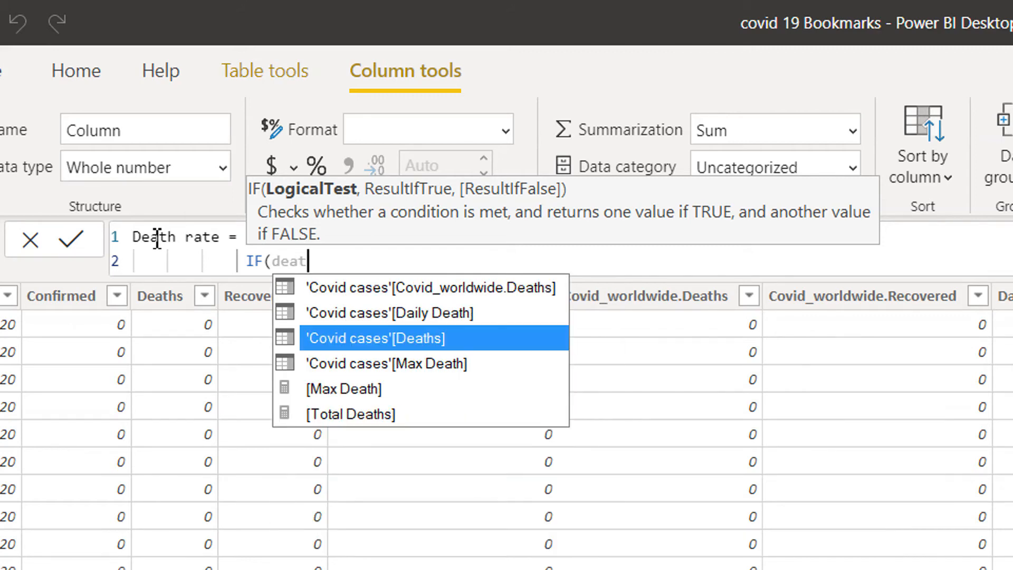
pyautogui.press('BackSpace')
pyautogui.press('BackSpace')
pyautogui.press('BackSpace')
pyautogui.press('BackSpace')
pyautogui.write('max d')
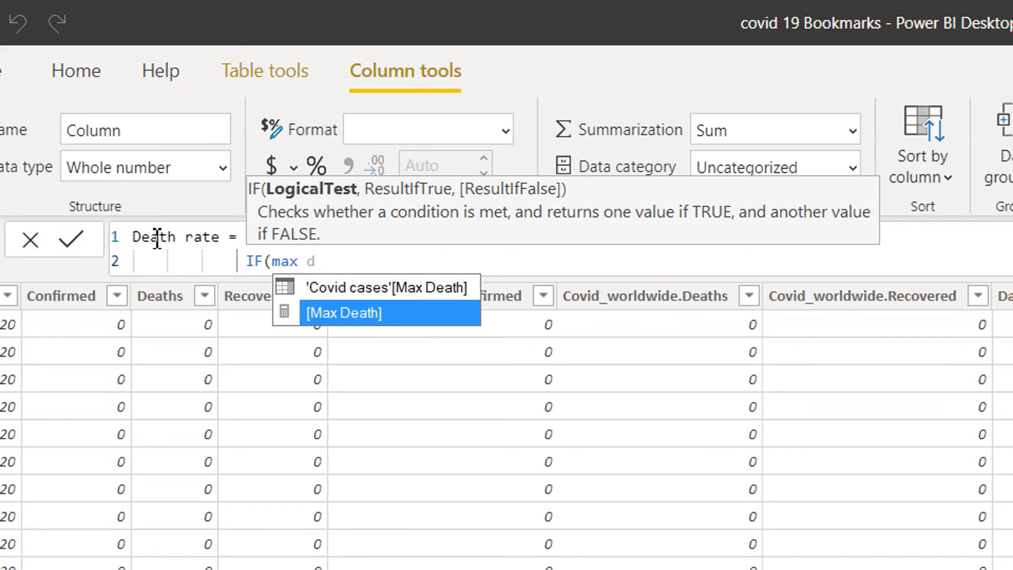
pyautogui.press('Up')
pyautogui.press('Tab')
pyautogui.write('>')
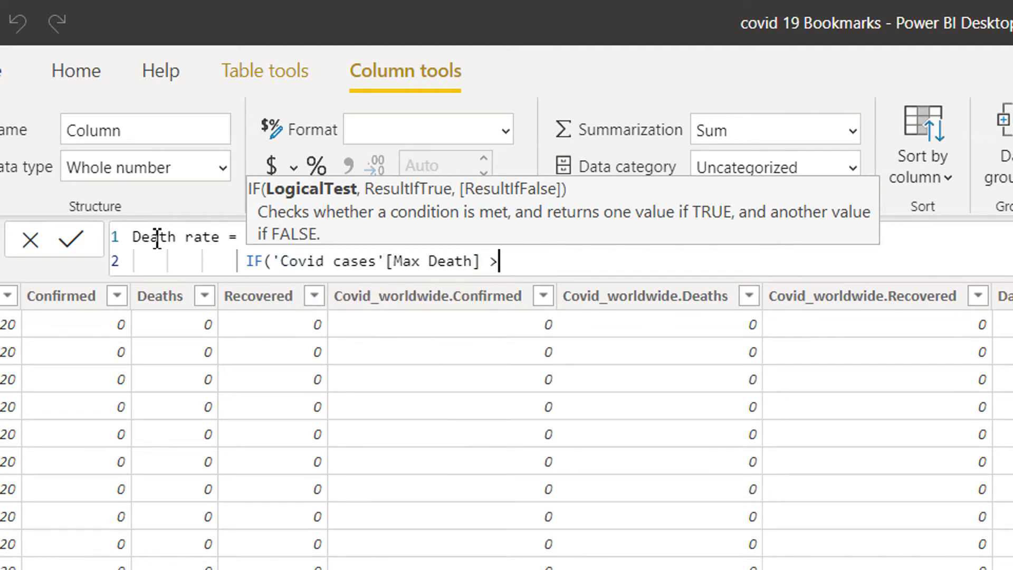
pyautogui.write(' 500 %')
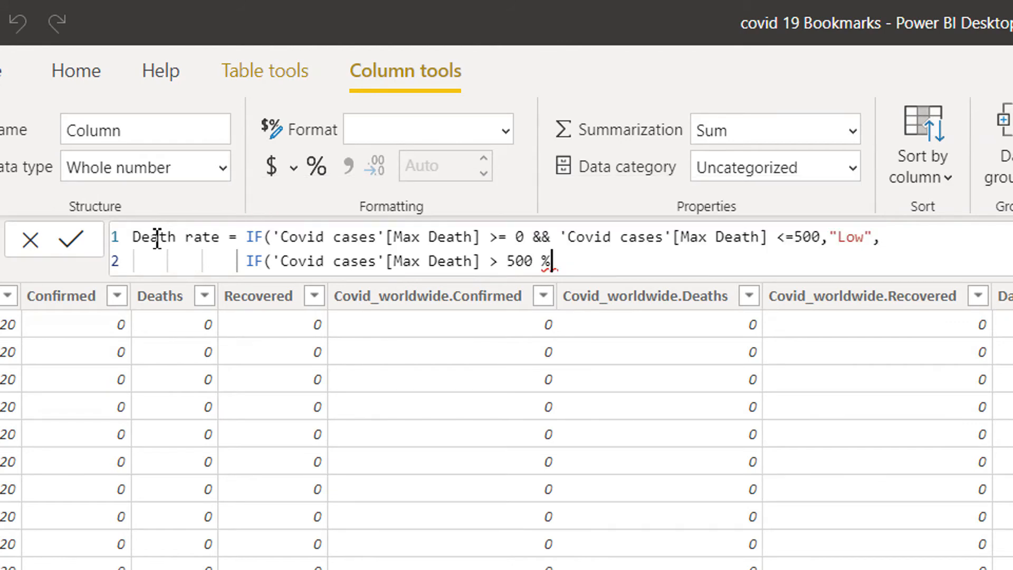
pyautogui.press('BackSpace')
# Step: Extend the nested IF condition with && 'Covid cases'[Max Death] <= 1000
pyautogui.write('&&')
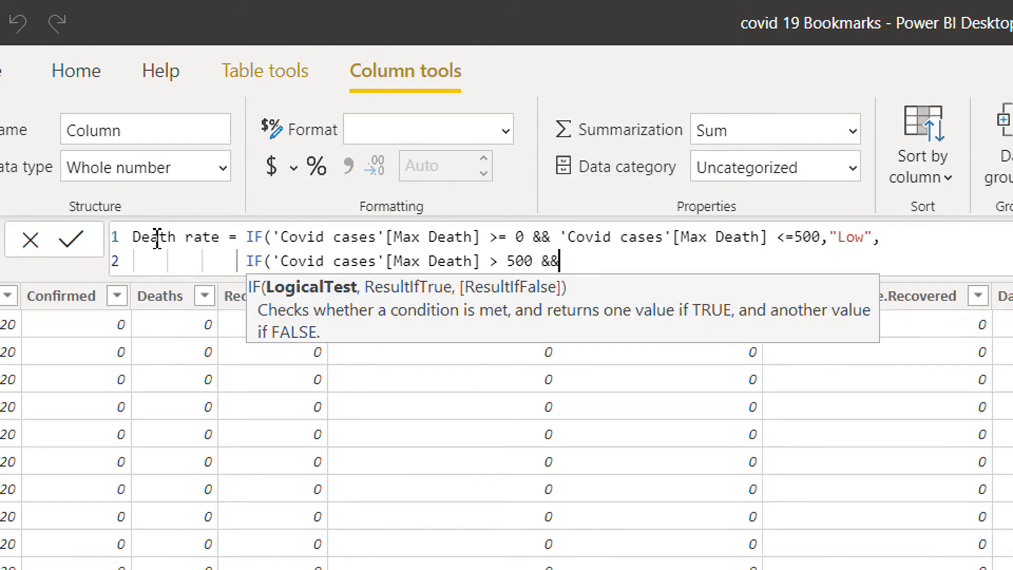
pyautogui.write(' max')
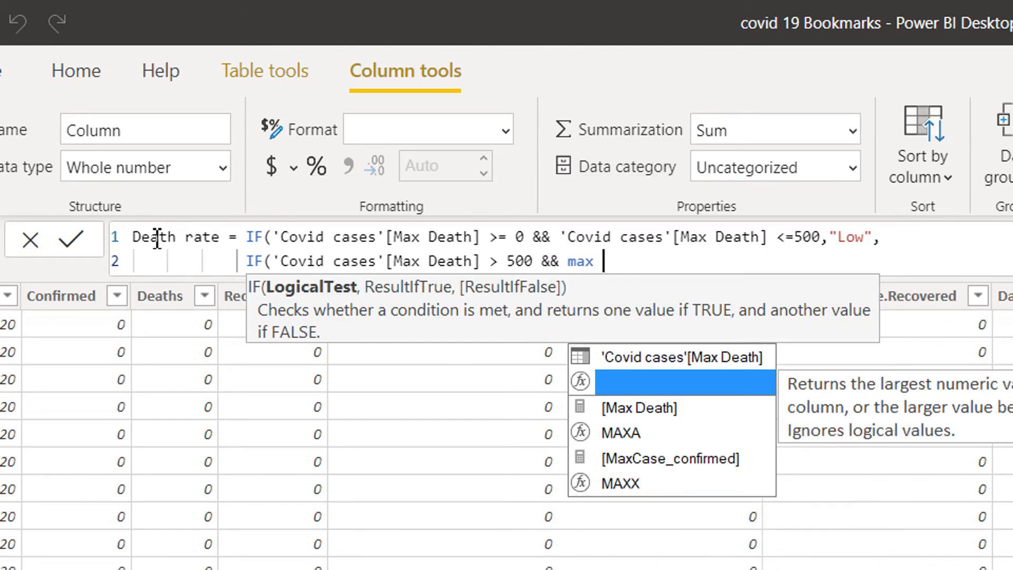
pyautogui.press('Tab')
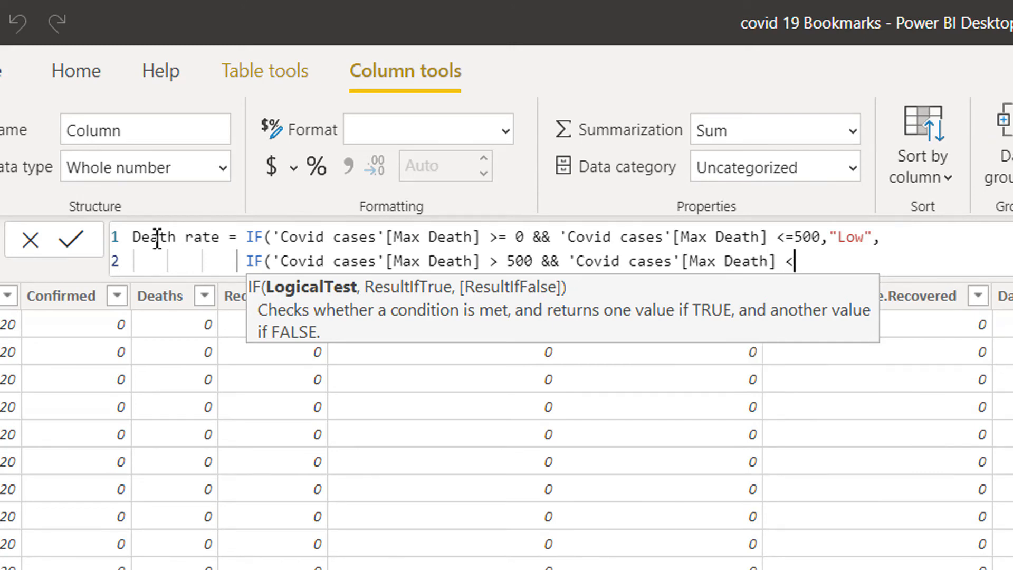
pyautogui.write('<=')
pyautogui.write(' 1000')
# Step: Set "Medium" as the nested IF's true result, followed by a comma
pyautogui.write(',')
pyautogui.write('""')
pyautogui.write('Med')
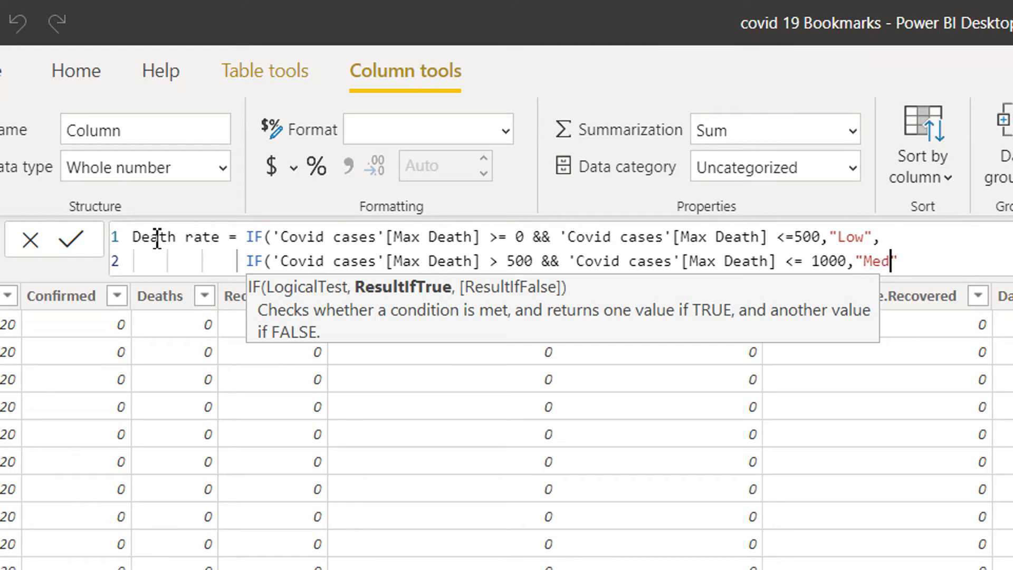
pyautogui.write('i')
pyautogui.write('um')
pyautogui.write(',')
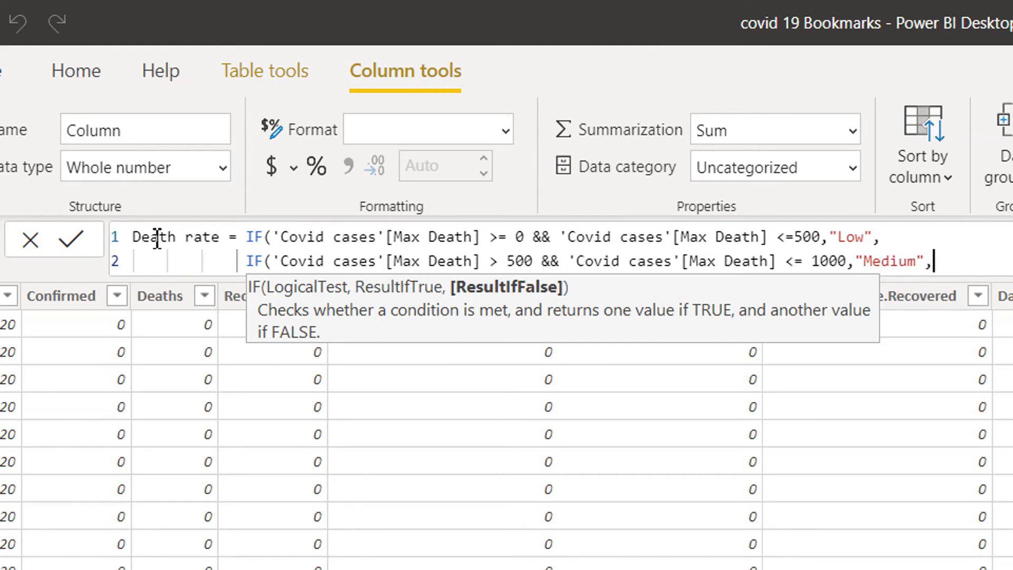
# Step: Add "High" as the fallback result on a third line, close both IF functions and commit the Death rate formula
pyautogui.hotkey('shift', 'Return')
pyautogui.write('"')
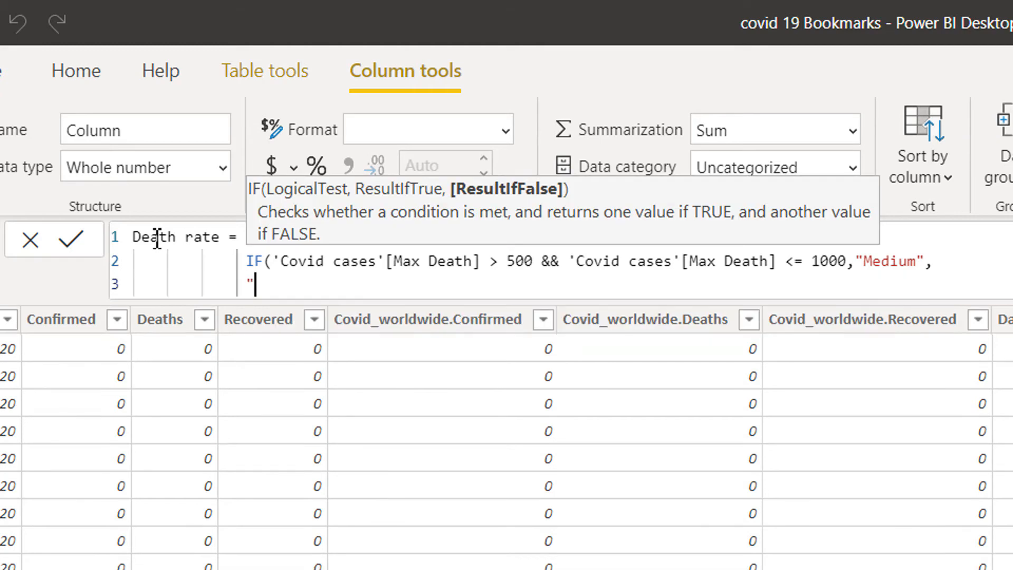
pyautogui.write('"High')
pyautogui.write('))')
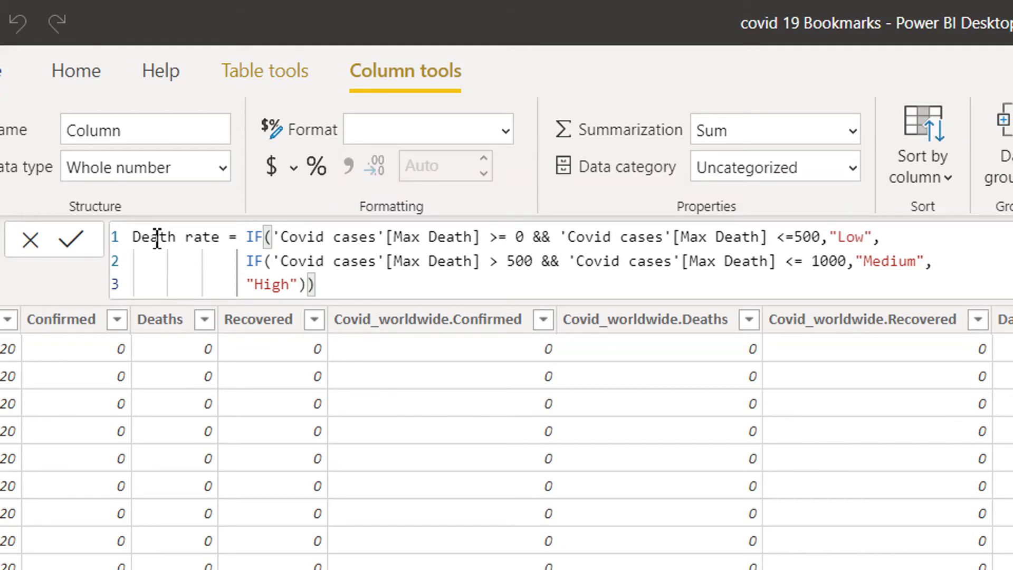
pyautogui.press('Return')
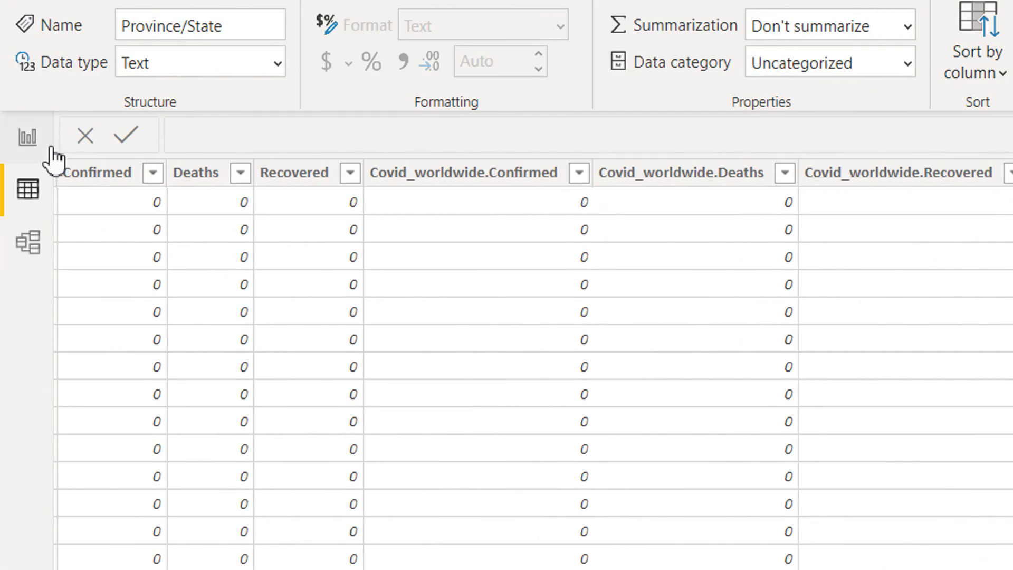
# Step: Add a new page to the report and insert a stacked bar chart enlarged to fill about two thirds of its width
pyautogui.click(29, 147)
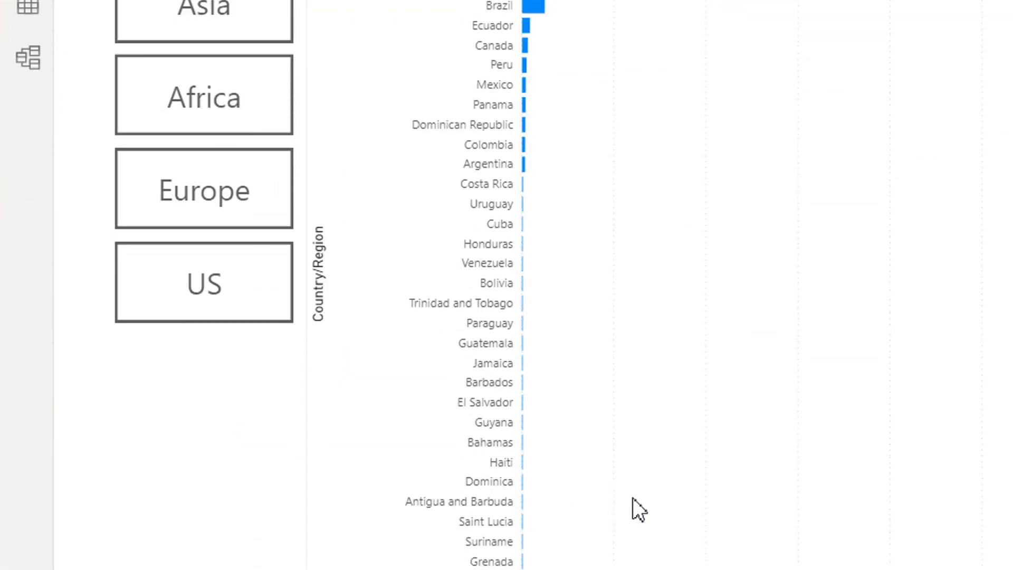
pyautogui.click(787, 483)
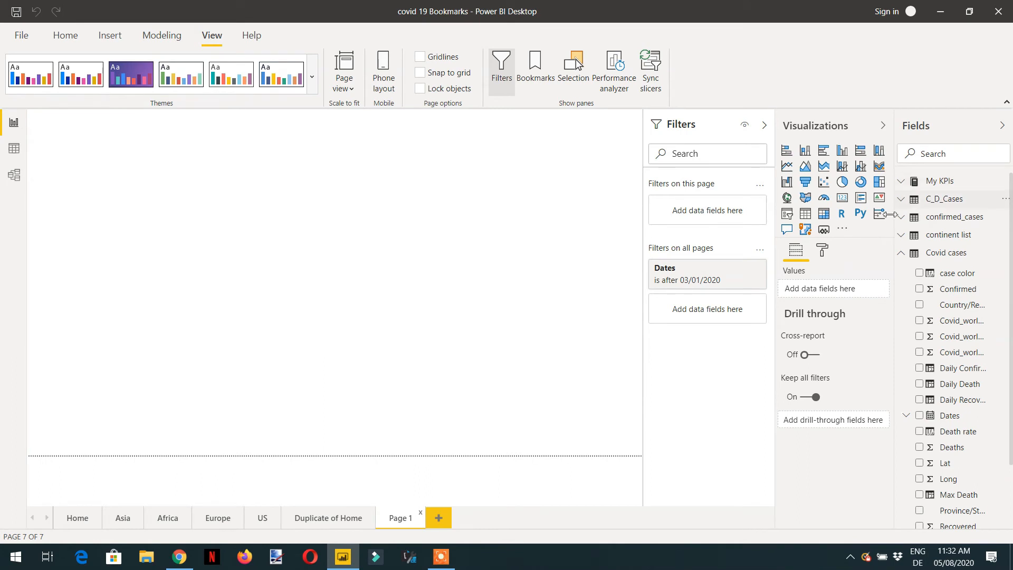
pyautogui.click(787, 151)
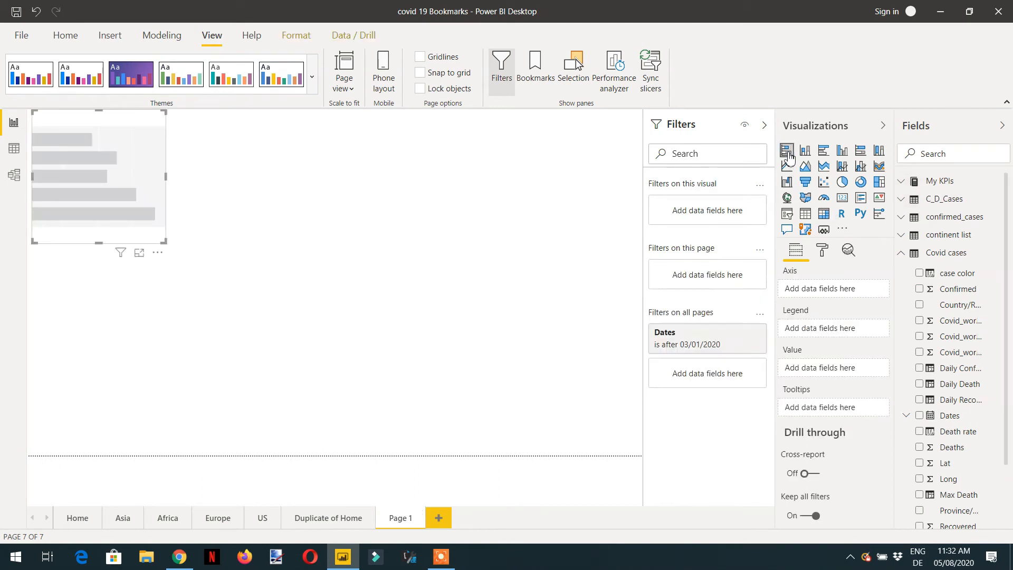
pyautogui.moveTo(168, 246); pyautogui.dragTo(458, 455)
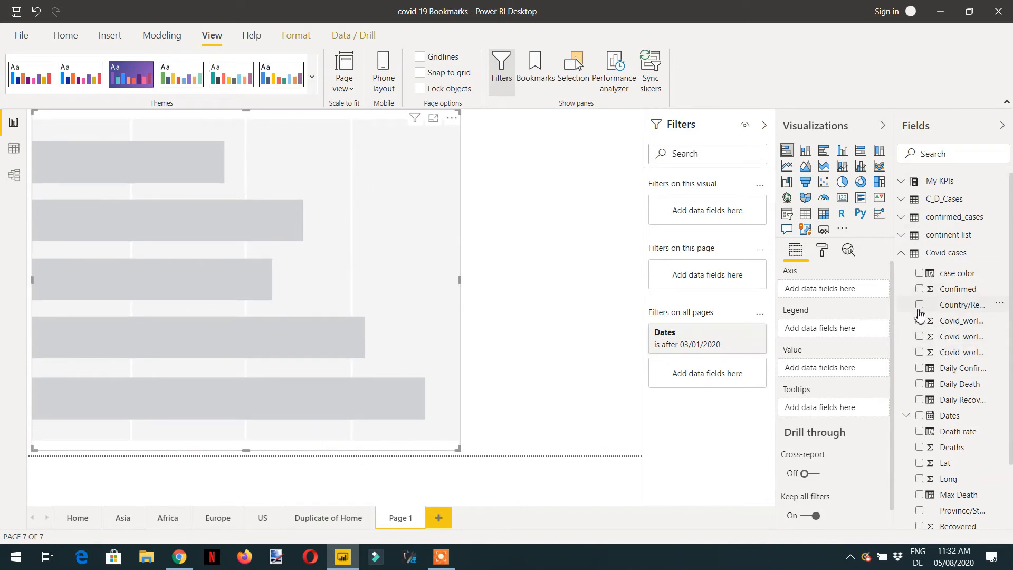
# Step: Plot the maximum of Deaths by Country/Region from Covid cases in the bar chart, and enlarge the chart slightly
pyautogui.click(919, 305)
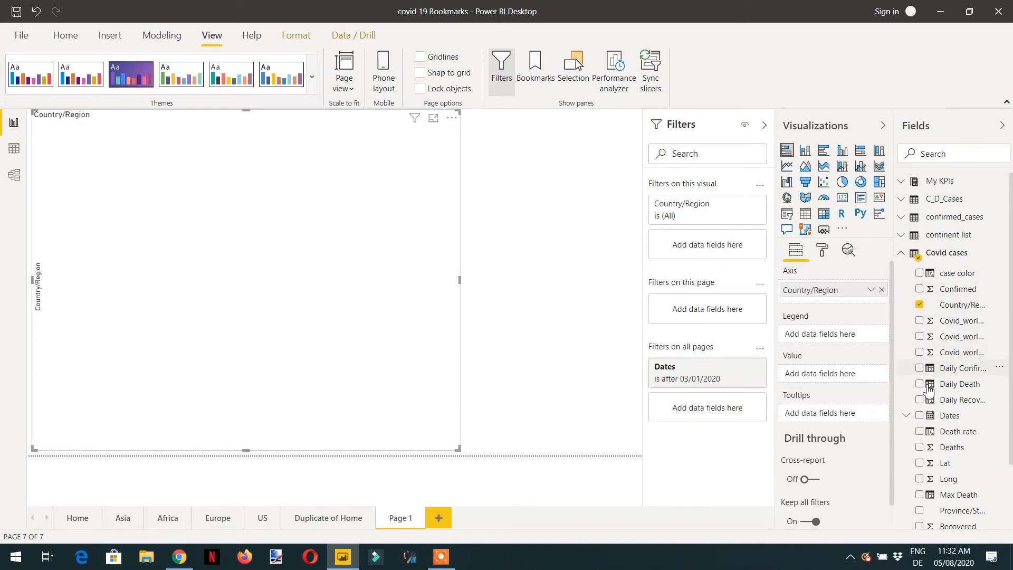
pyautogui.click(919, 447)
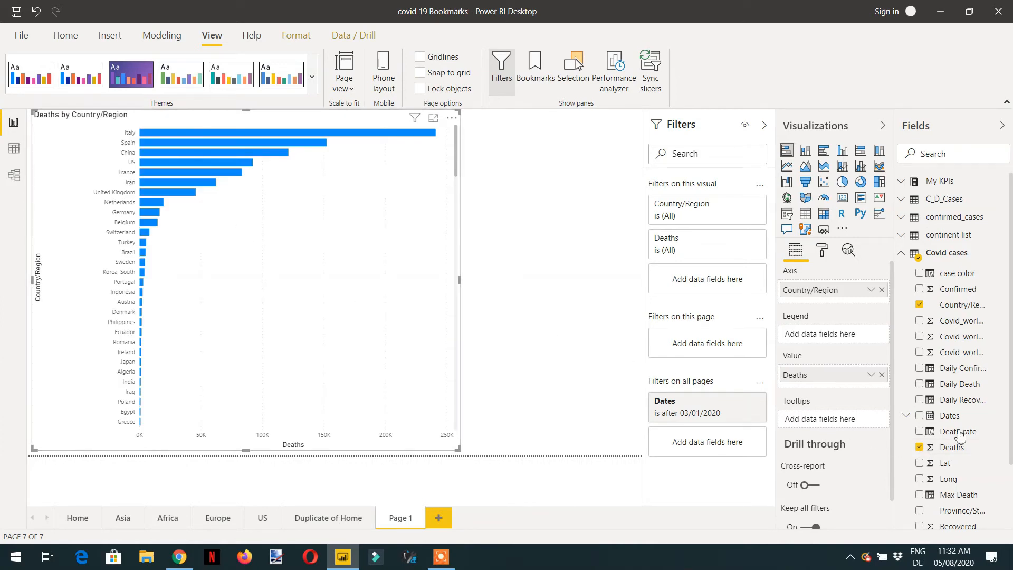
pyautogui.click(870, 375)
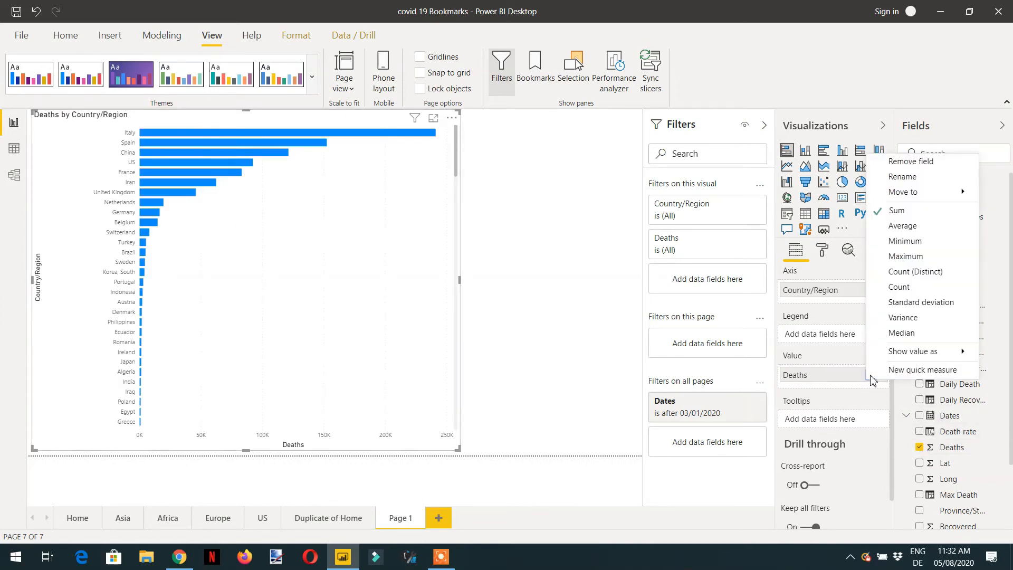
pyautogui.click(920, 257)
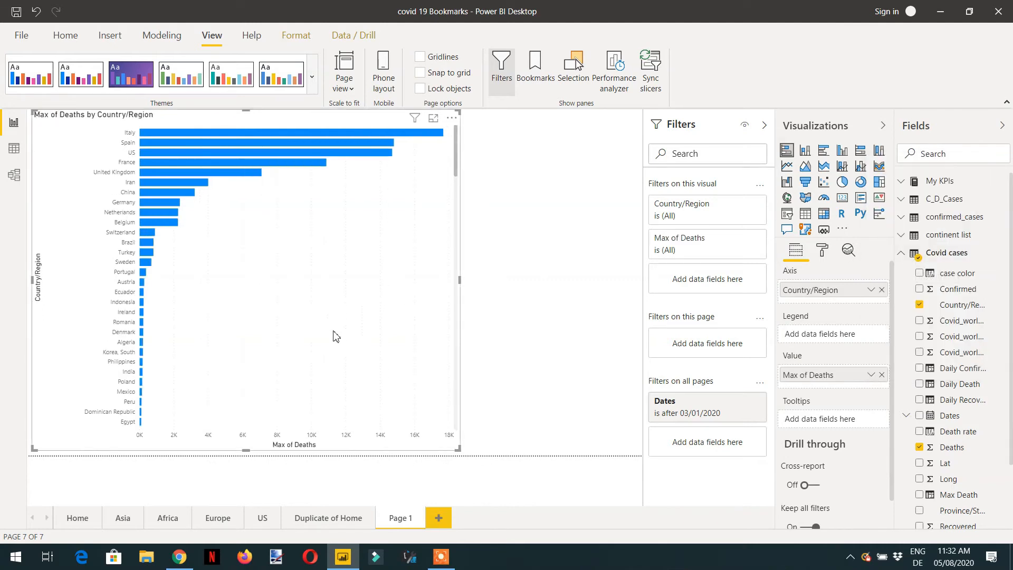
pyautogui.moveTo(458, 450); pyautogui.dragTo(491, 456)
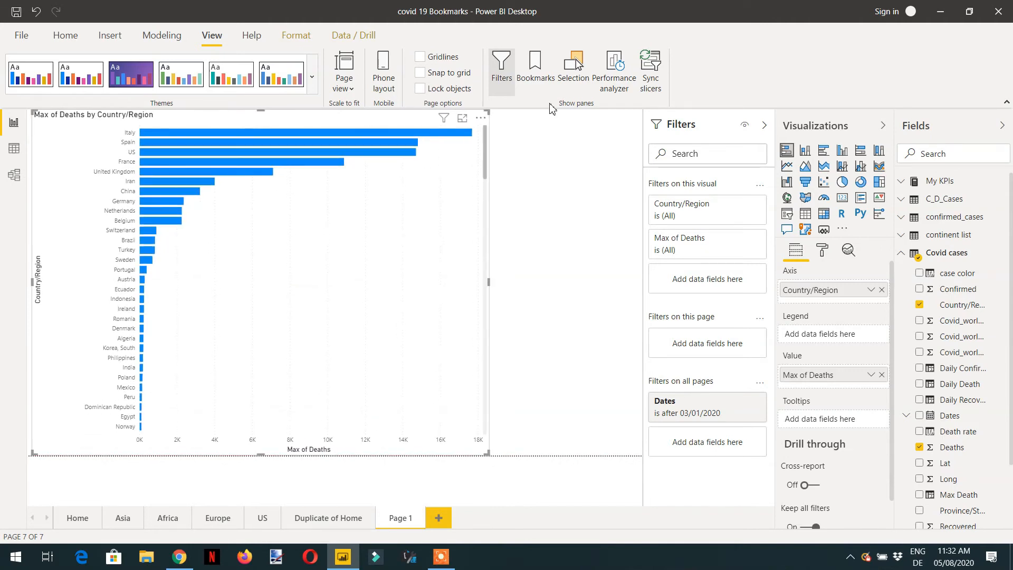
pyautogui.click(558, 175)
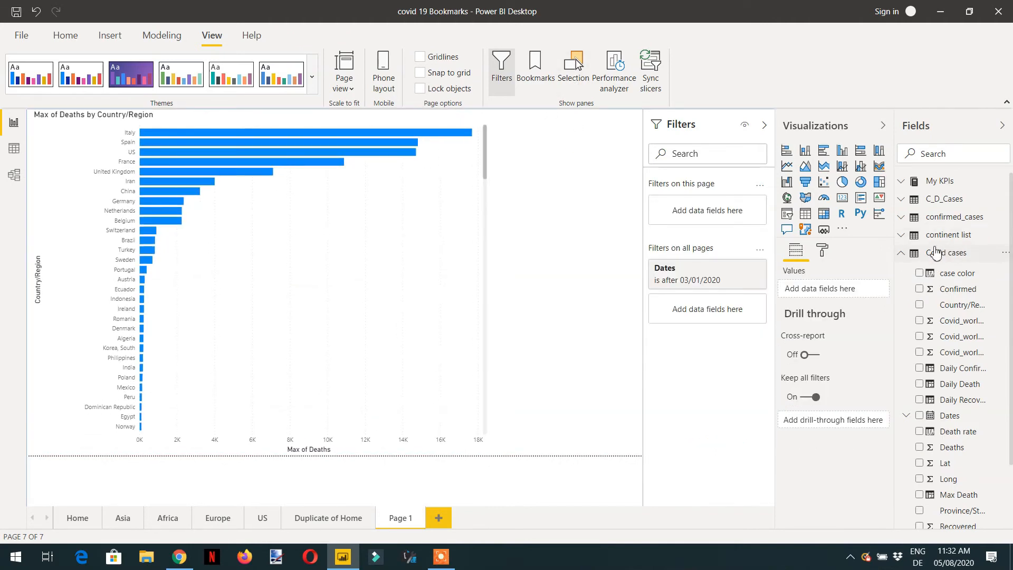
# Step: Create a slicer on Continent_Name from the continent list table and shorten it beside the top of the bar chart
pyautogui.click(909, 258)
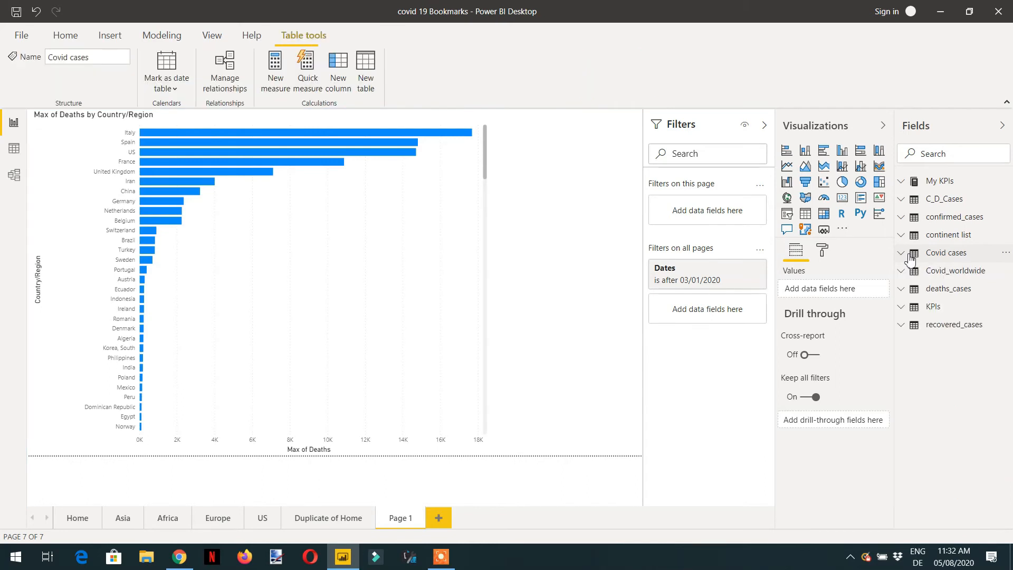
pyautogui.click(908, 241)
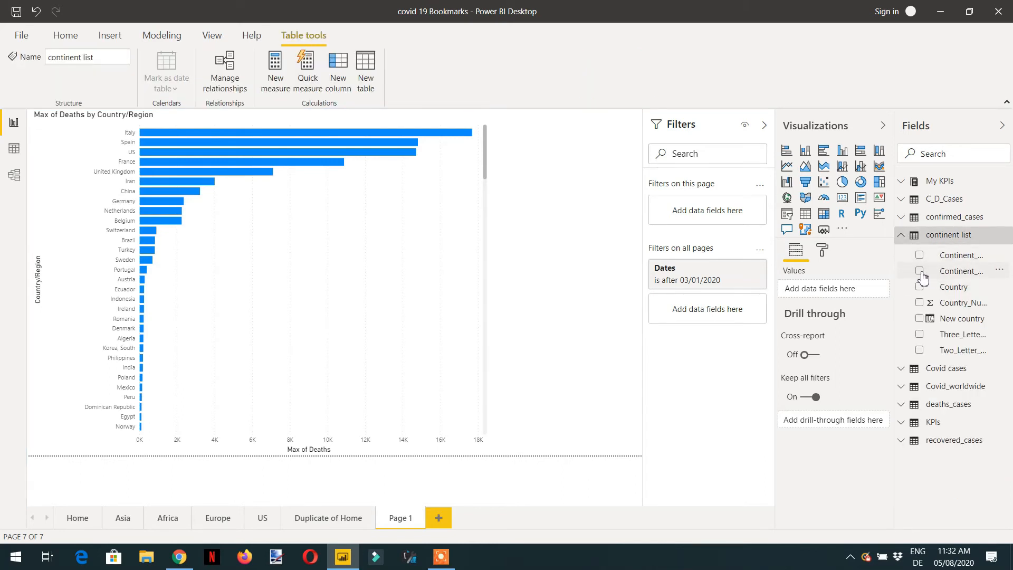
pyautogui.click(920, 272)
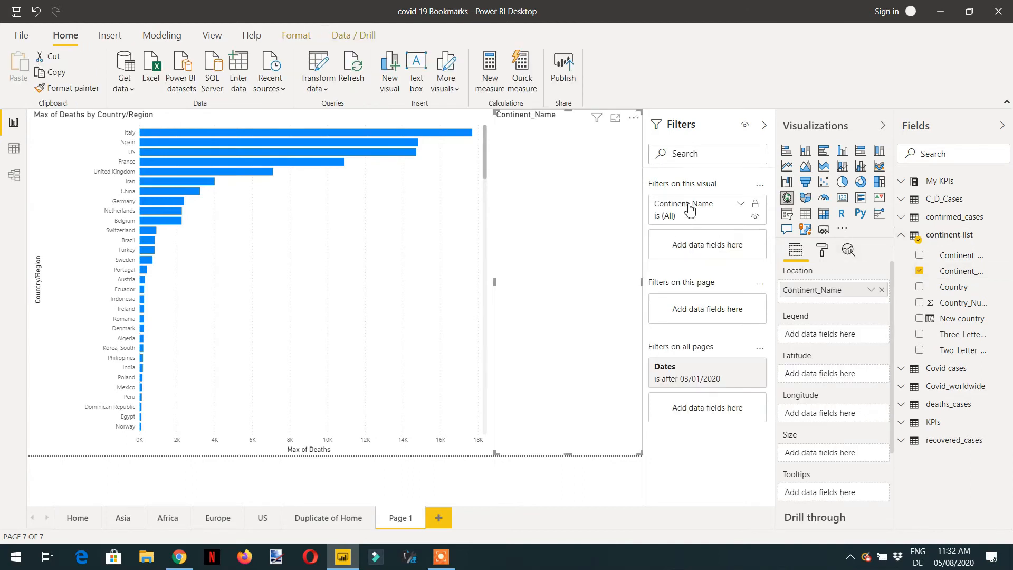
pyautogui.click(787, 214)
pyautogui.moveTo(639, 454); pyautogui.dragTo(642, 209)
# Step: Increase the text size of the continent slicer's items to 13 pt
pyautogui.click(821, 252)
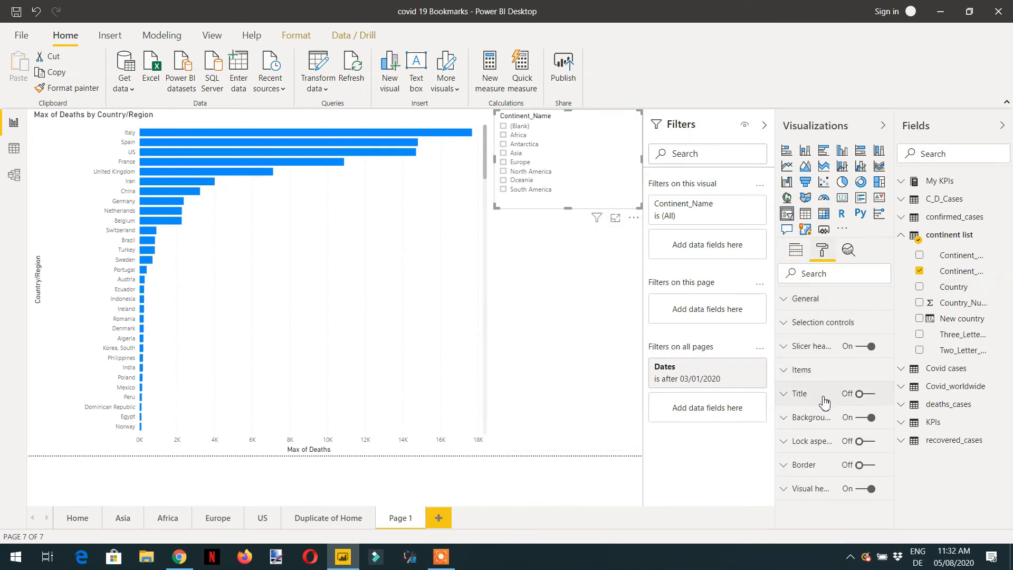
pyautogui.click(810, 376)
pyautogui.scroll(-2, 820, 401)
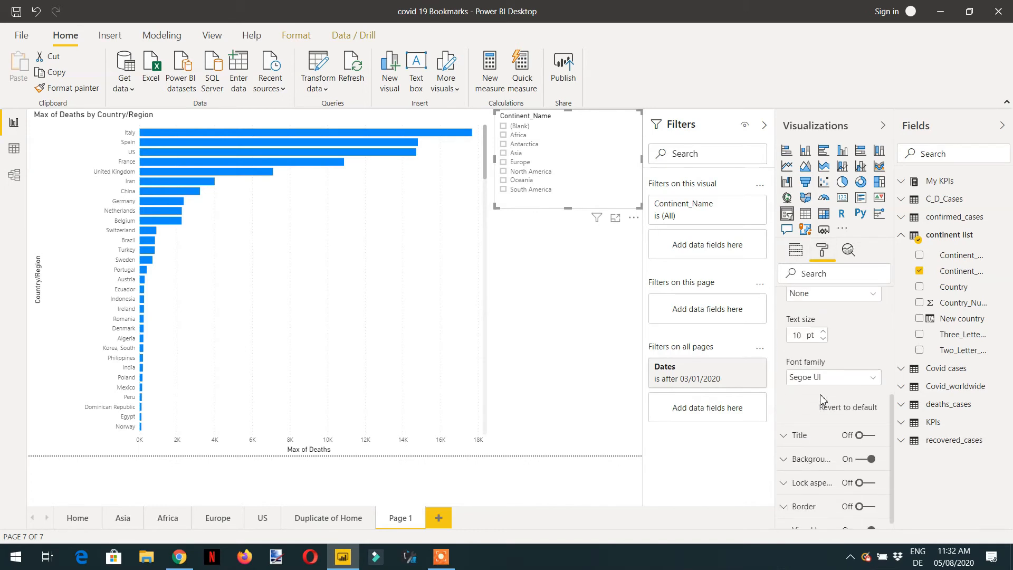
pyautogui.click(823, 332)
pyautogui.click(823, 331)
pyautogui.click(823, 331)
pyautogui.click(823, 332)
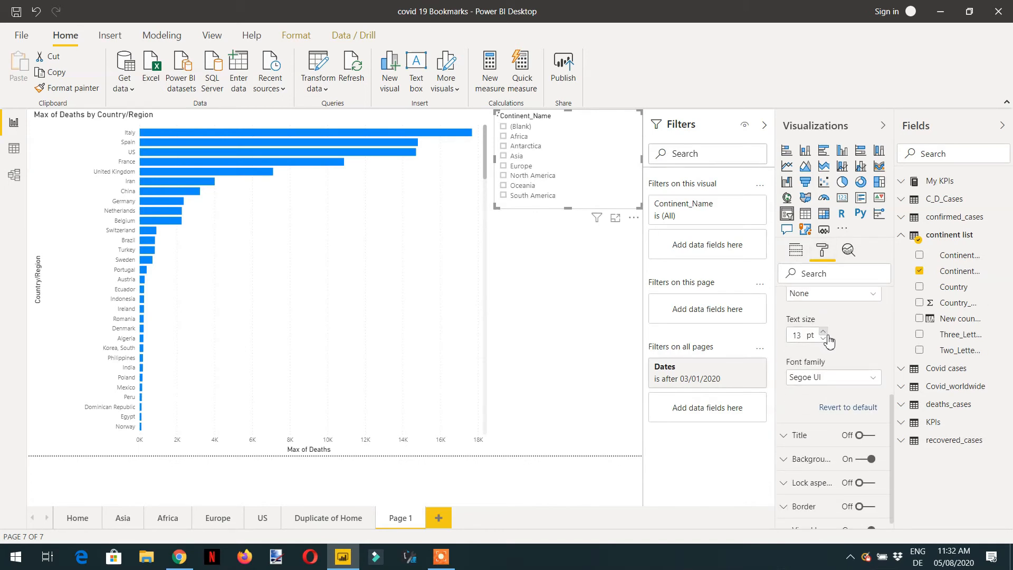
# Step: Set the continent slicer's item text size to 16 pt, lengthen the slicer to fit all continents, and shift it down slightly
pyautogui.click(823, 332)
pyautogui.click(823, 331)
pyautogui.moveTo(568, 209); pyautogui.dragTo(570, 276)
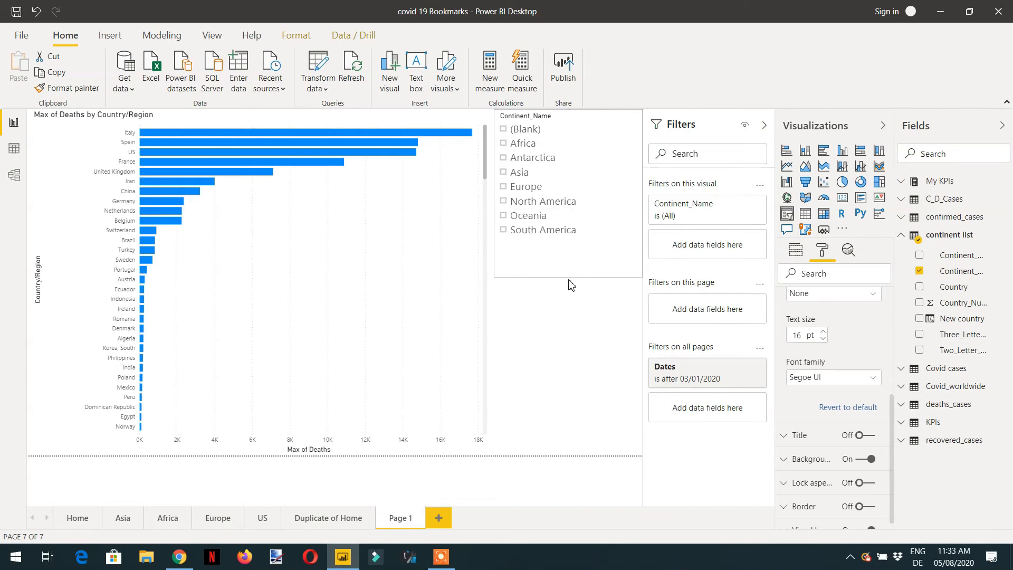
pyautogui.moveTo(570, 273); pyautogui.dragTo(568, 261)
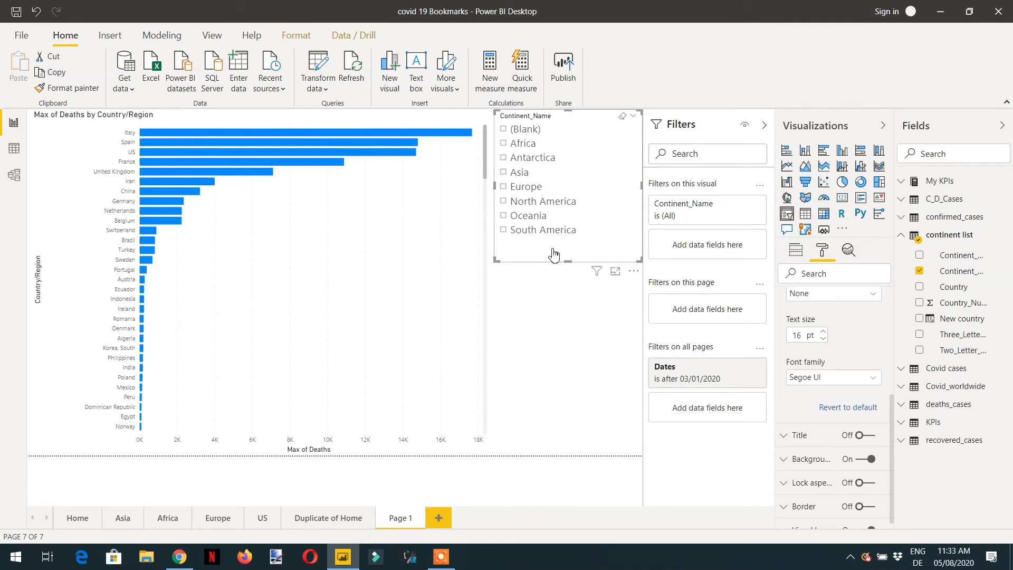
pyautogui.moveTo(597, 209)
pyautogui.mouseDown()
pyautogui.moveTo(597, 235)
pyautogui.moveTo(602, 224)
pyautogui.mouseUp()
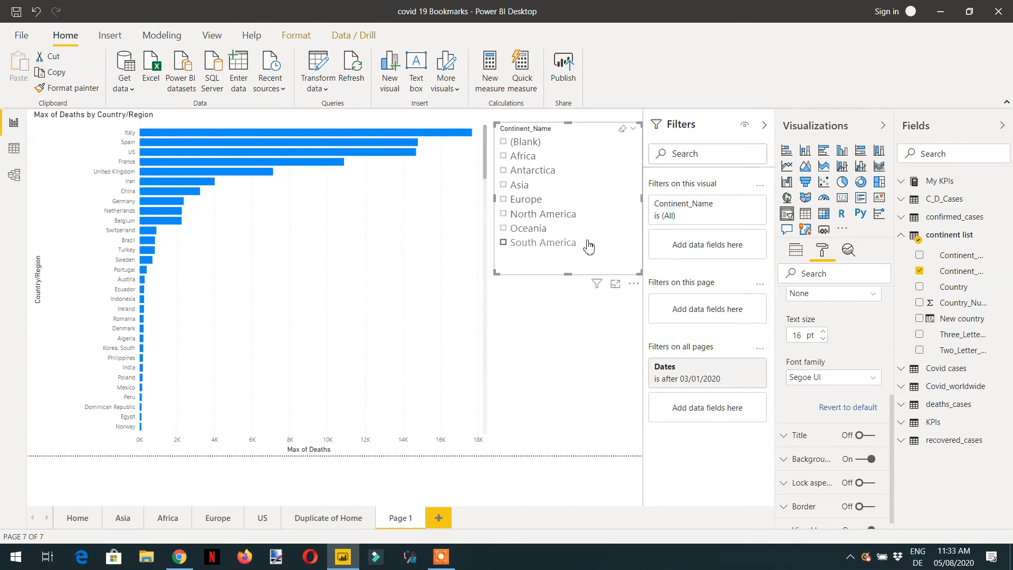
# Step: Duplicate the continent slicer below the original and replace the copy's field with Death rate from Covid cases
pyautogui.moveTo(600, 251); pyautogui.dragTo(600, 386)
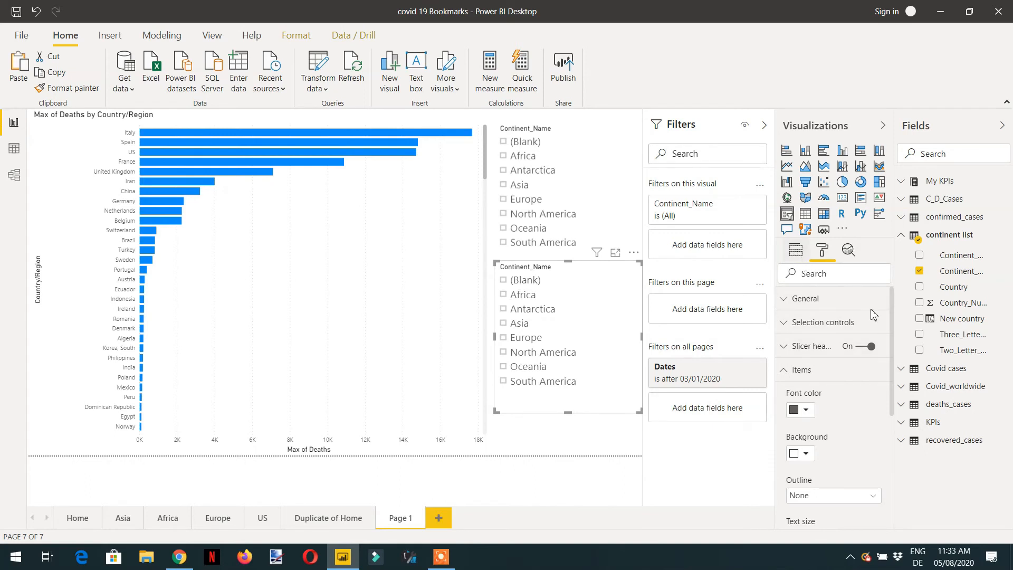
pyautogui.click(880, 289)
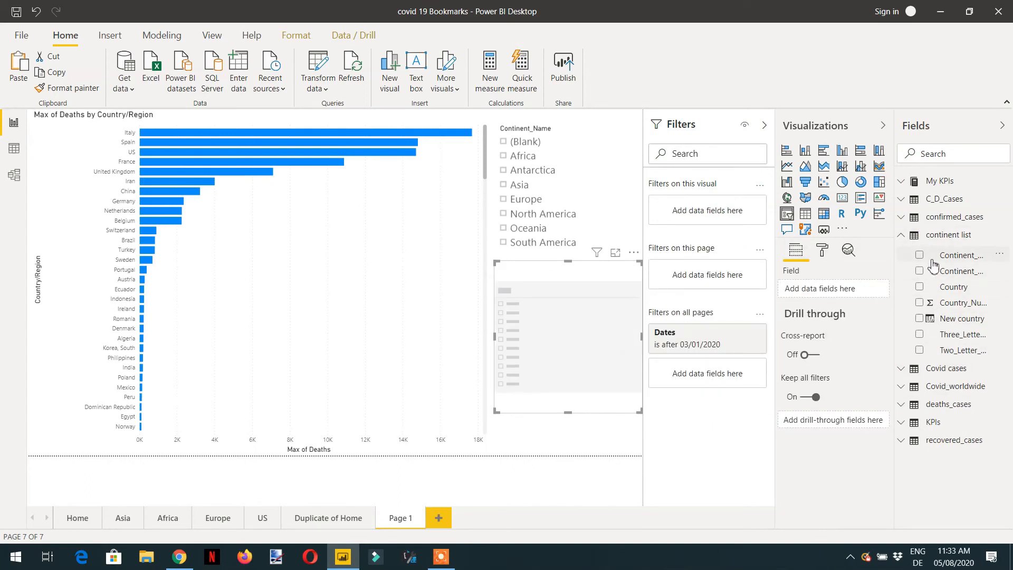
pyautogui.click(904, 236)
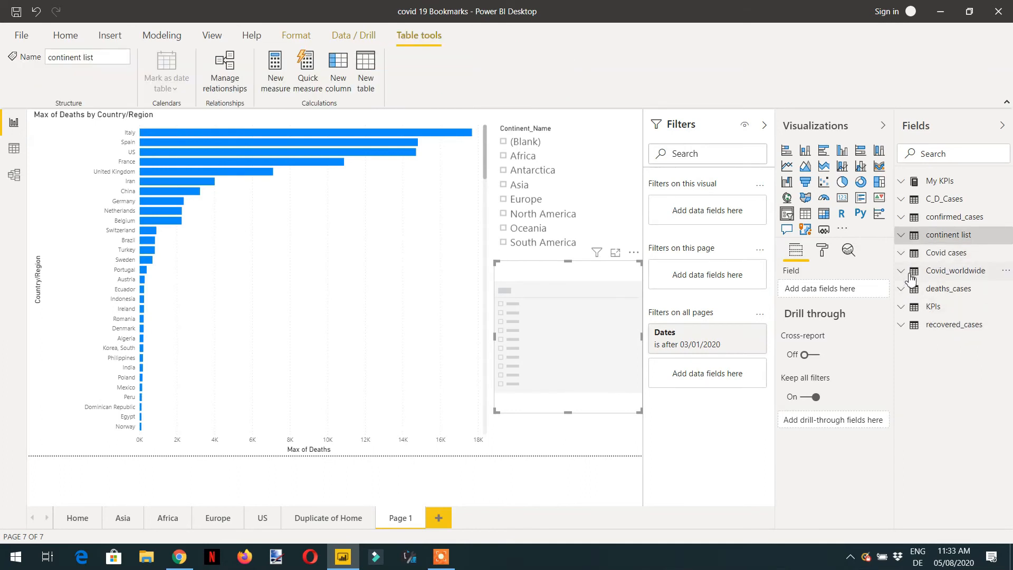
pyautogui.click(902, 252)
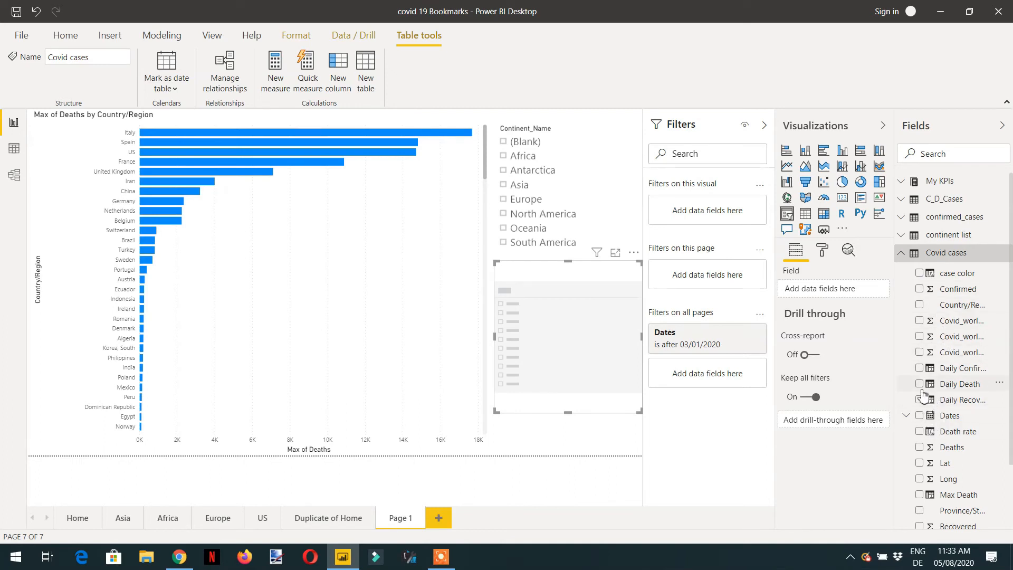
pyautogui.click(920, 431)
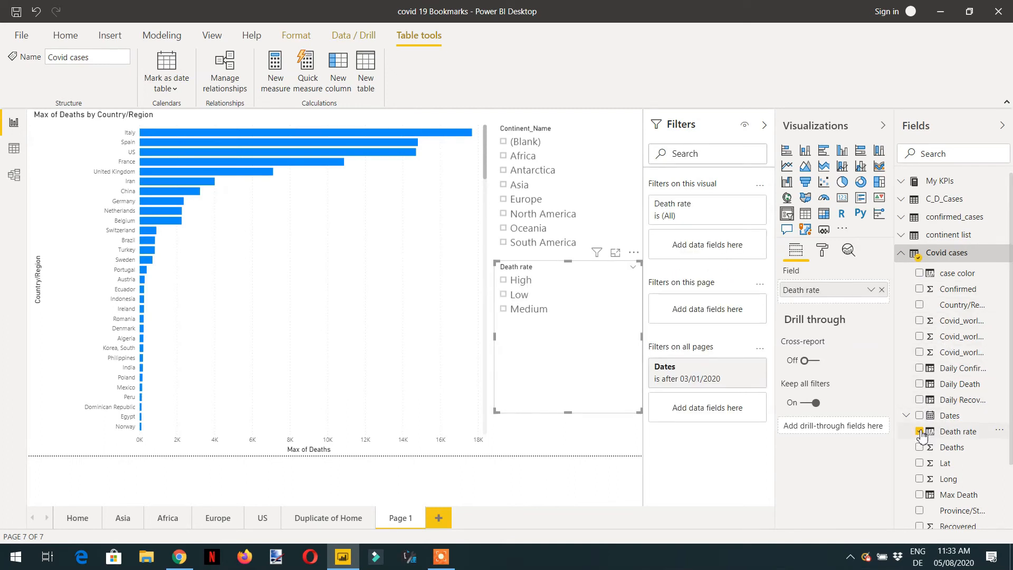
# Step: Shorten the Death rate slicer so that it fits its three items
pyautogui.click(570, 420)
pyautogui.click(572, 400)
pyautogui.moveTo(569, 412); pyautogui.dragTo(564, 329)
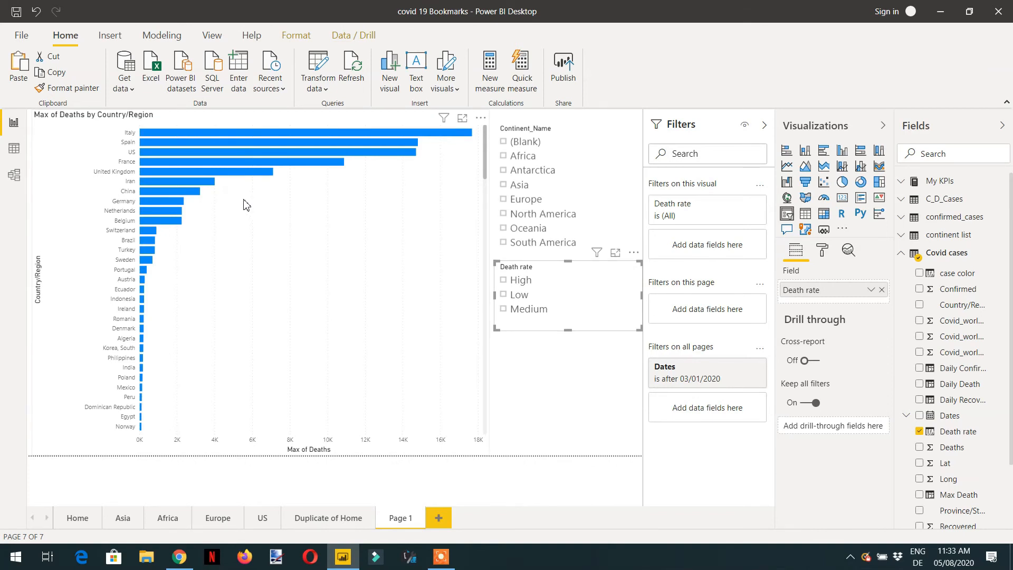
# Step: Turn on data labels for the country bar chart and set their display units to None
pyautogui.scroll(-6, 223, 206)
pyautogui.scroll(6, 221, 206)
pyautogui.click(822, 250)
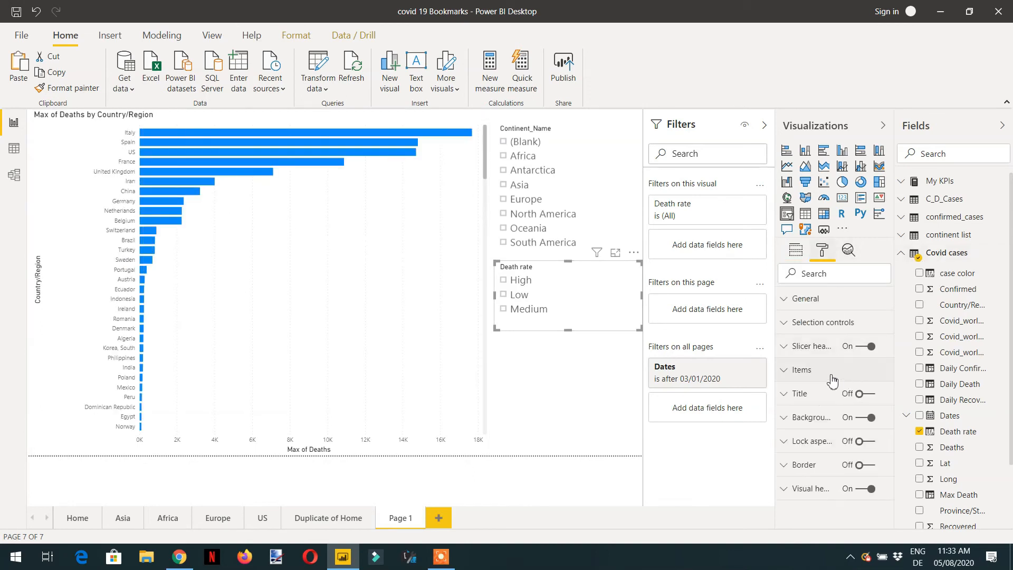
pyautogui.click(871, 396)
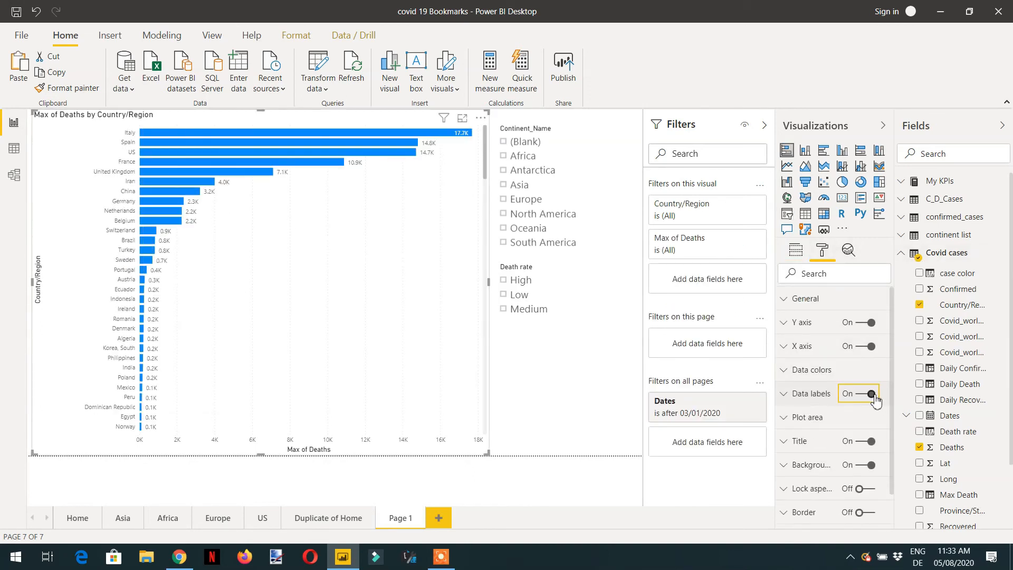
pyautogui.click(788, 401)
pyautogui.scroll(-3, 821, 420)
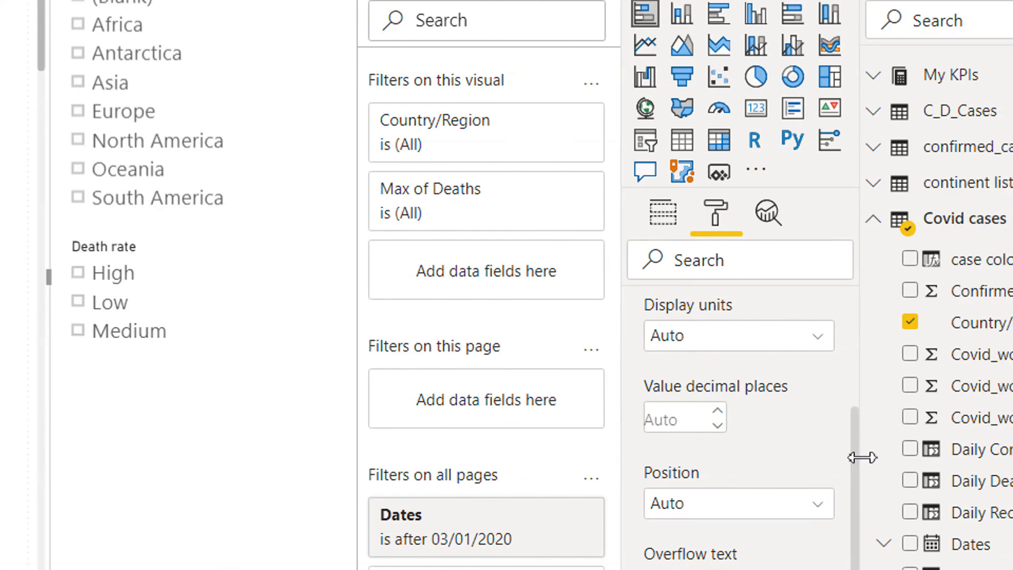
pyautogui.click(826, 351)
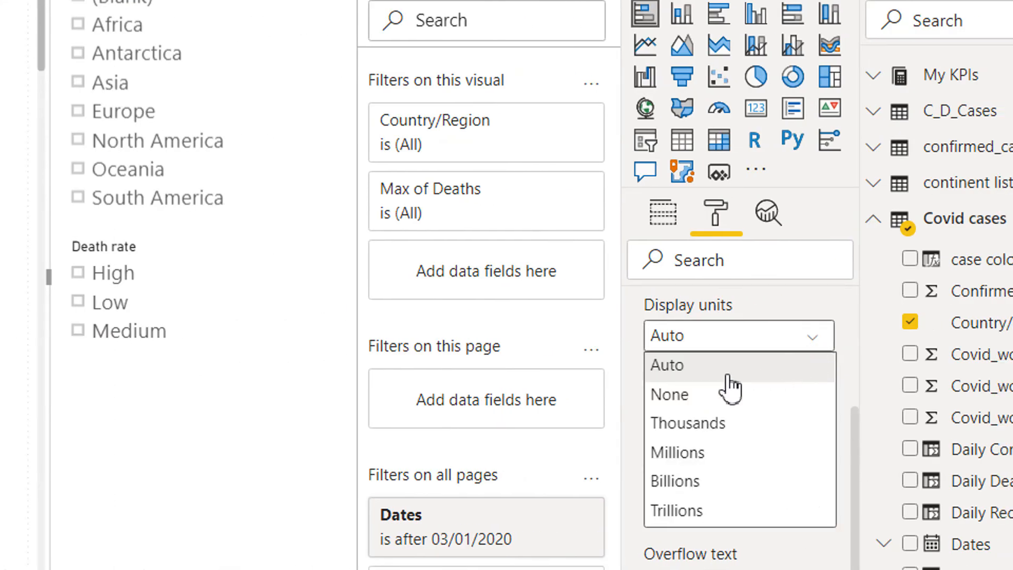
pyautogui.click(718, 393)
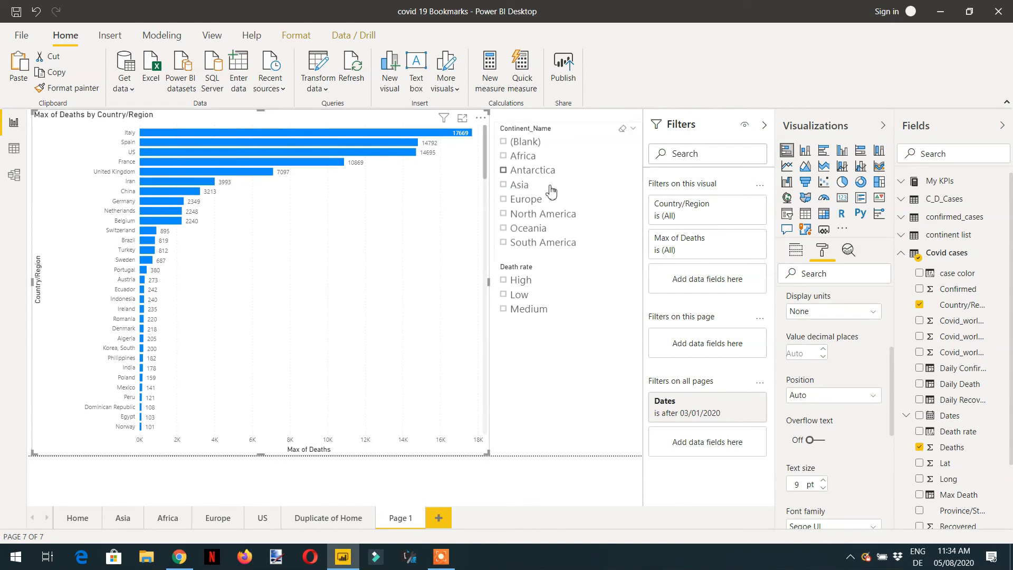
# Step: Move the Death rate slicer clear of the continent slicer and test it with Asia, Low and High, clearing the selections
pyautogui.click(503, 186)
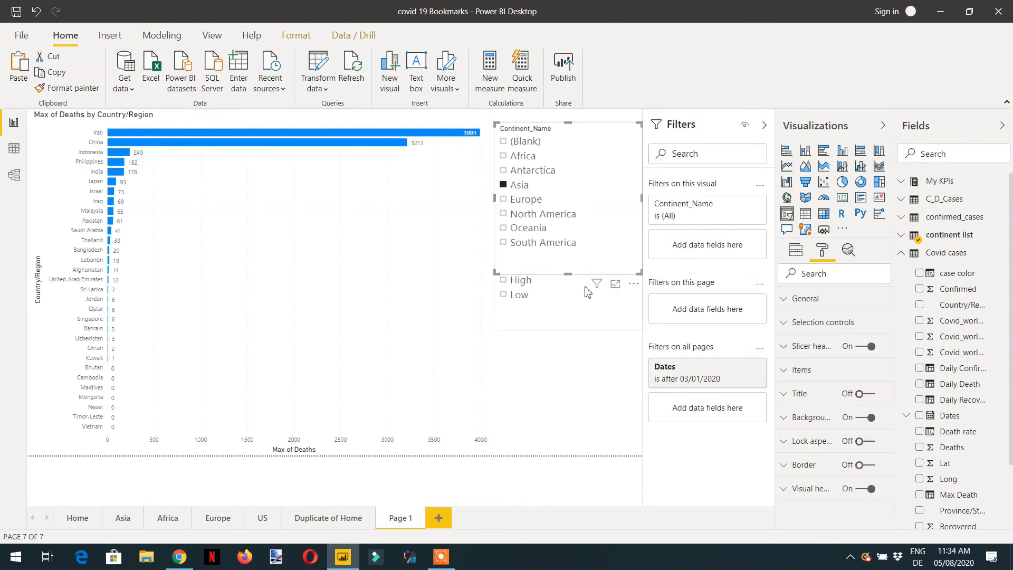
pyautogui.moveTo(545, 296); pyautogui.dragTo(539, 346)
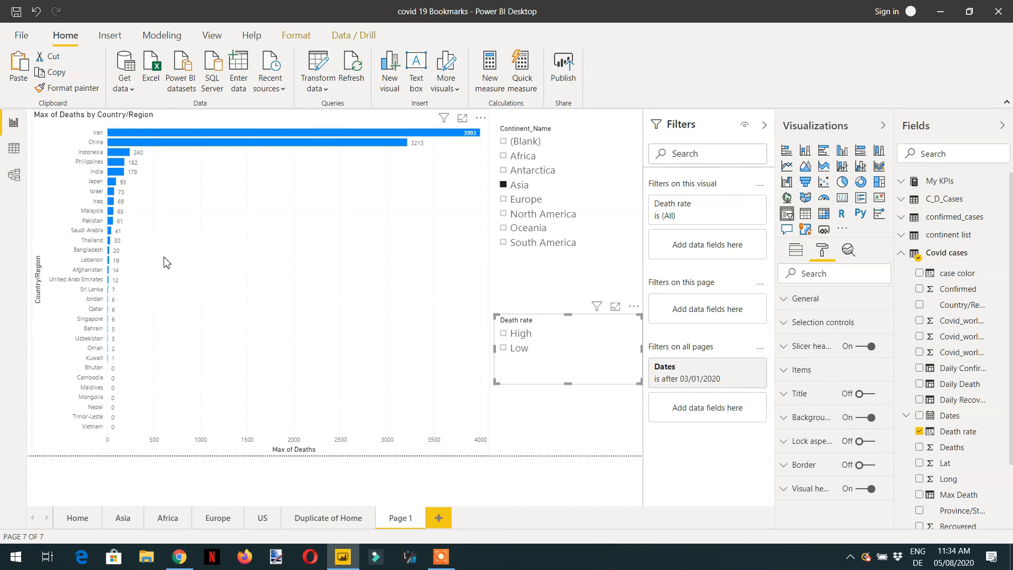
pyautogui.click(503, 348)
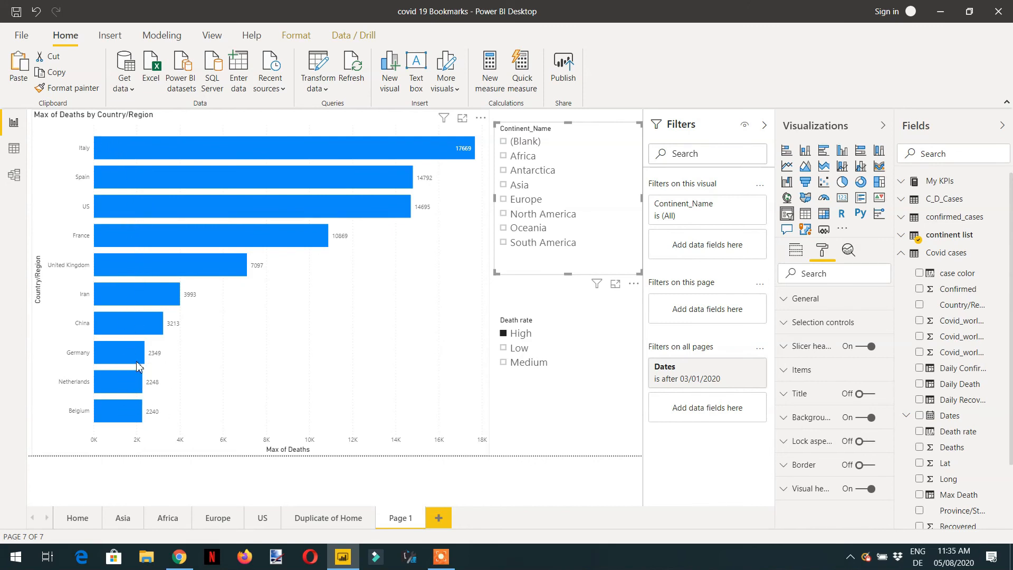
pyautogui.click(520, 338)
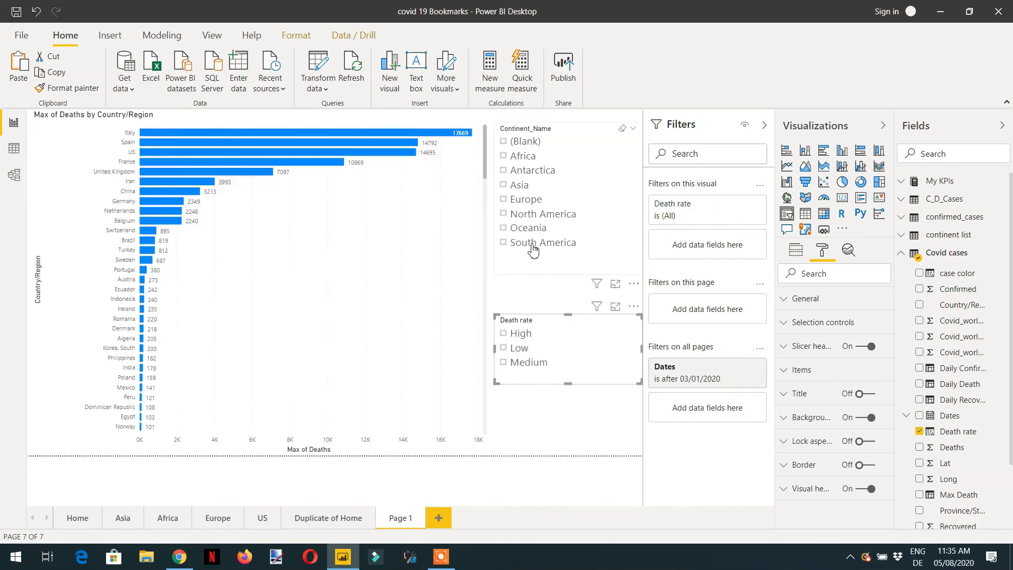
# Step: Filter the chart to Europe and examine its countries under the Low, Medium and High death rates in turn
pyautogui.click(525, 201)
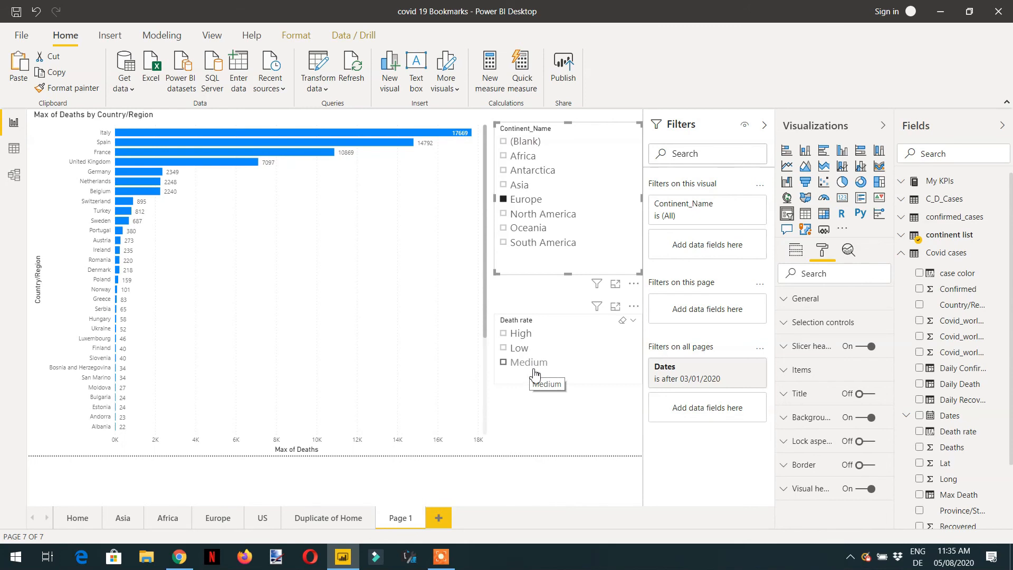
pyautogui.click(523, 353)
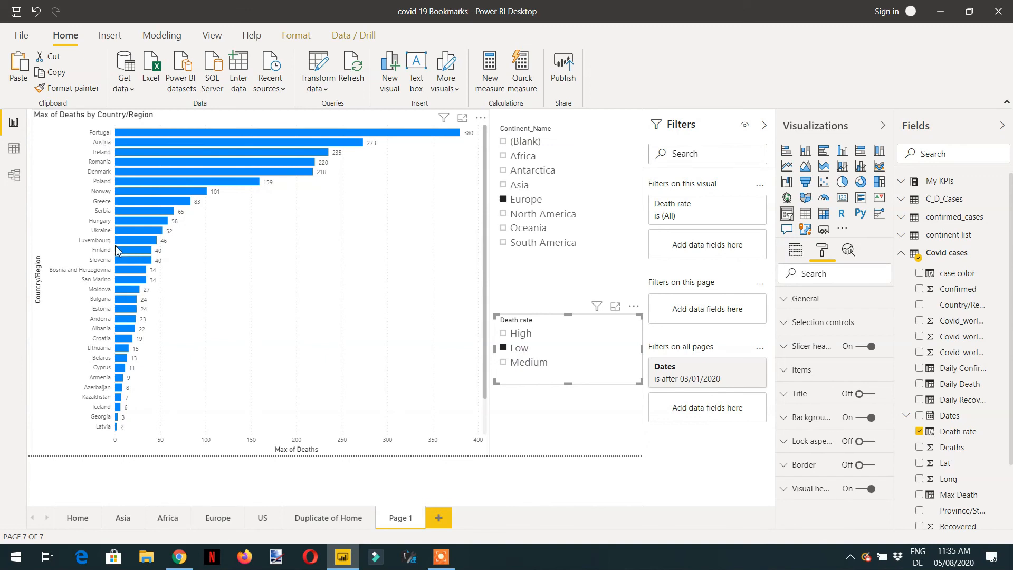
pyautogui.click(525, 369)
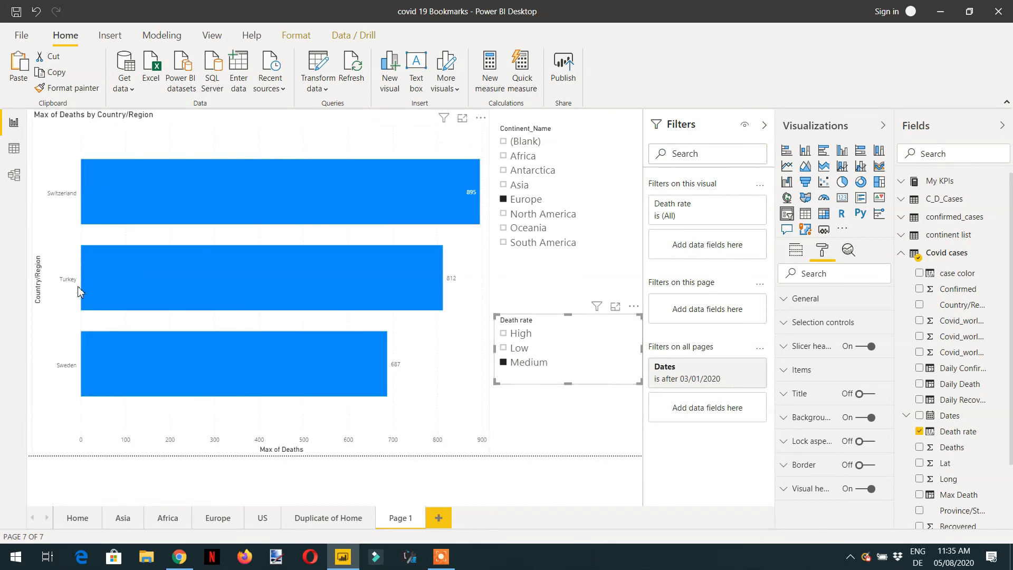
pyautogui.moveTo(98, 276)
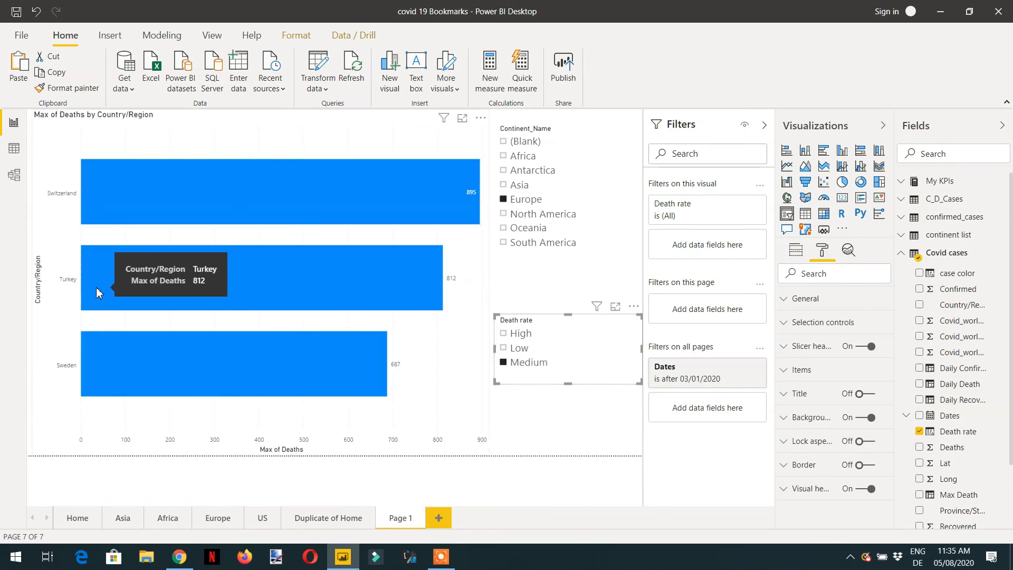
pyautogui.moveTo(112, 370)
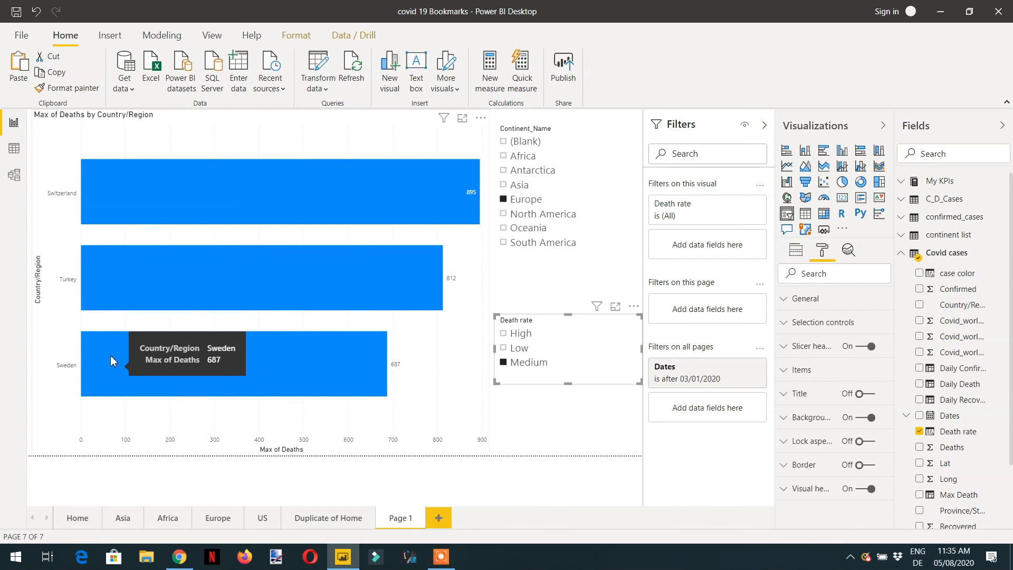
pyautogui.click(521, 334)
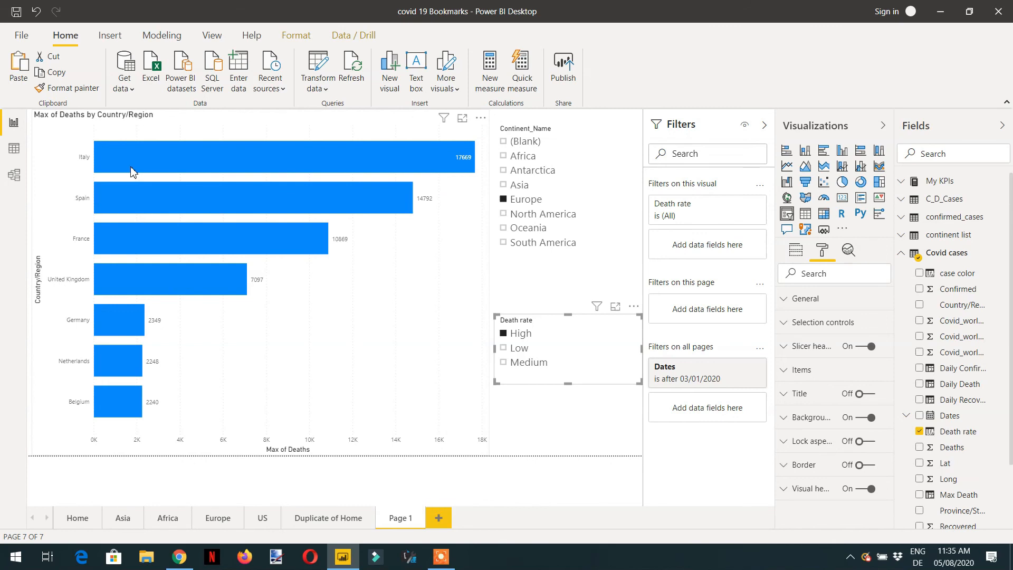
pyautogui.moveTo(132, 172)
# Step: Narrow the Death rate slicer and move it up closer to the continent slicer, aligned with its edge
pyautogui.moveTo(633, 389); pyautogui.dragTo(594, 357)
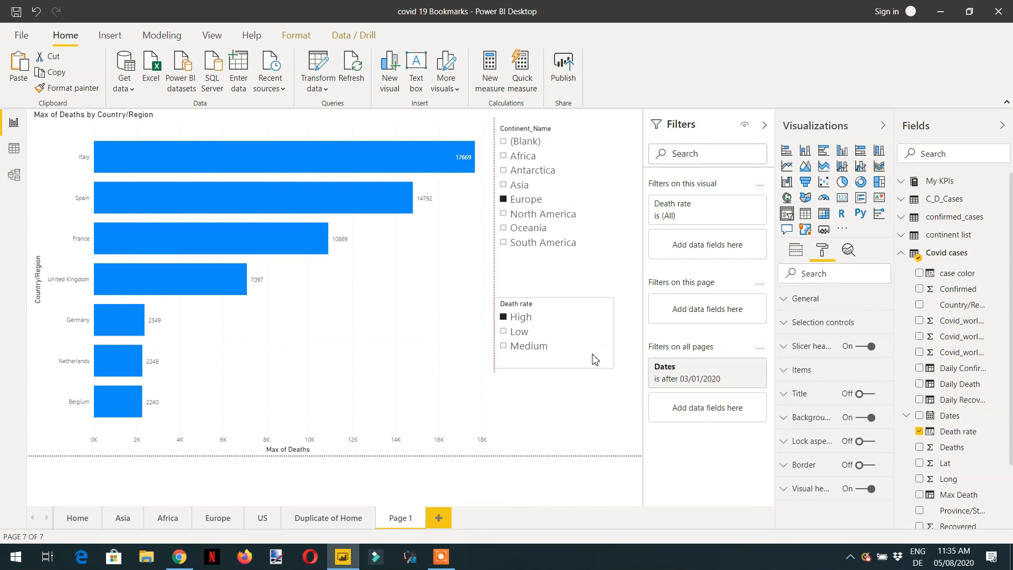